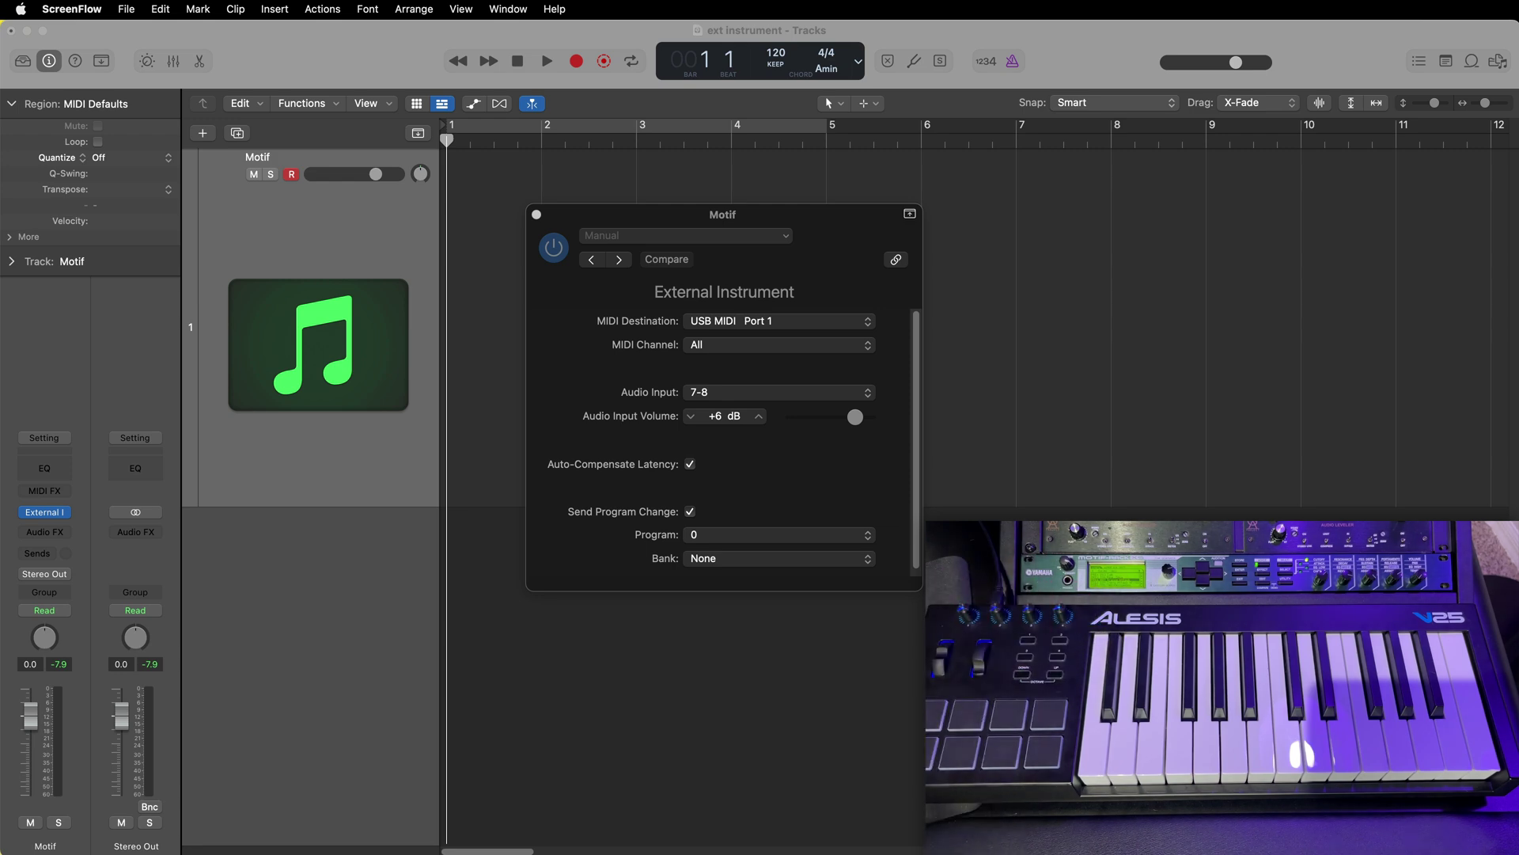
- Keep the Motif track on External Instrument with USB MIDI Port 1 as its MIDI destination
{"action": "left_click", "coordinate": [805, 277]}
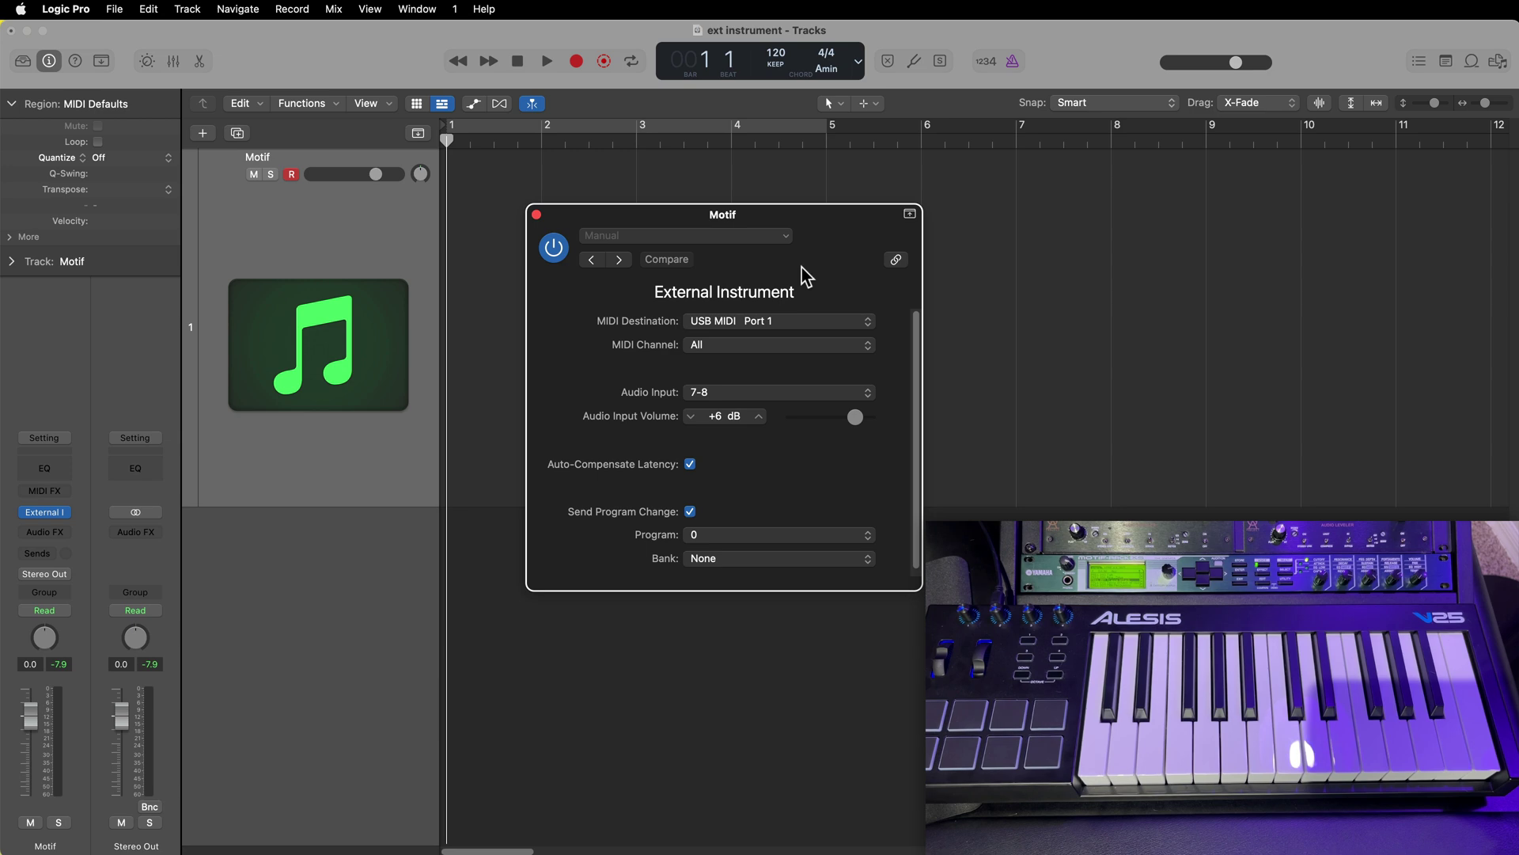
{"action": "left_click_drag", "start_coordinate": [825, 221], "coordinate": [804, 211]}
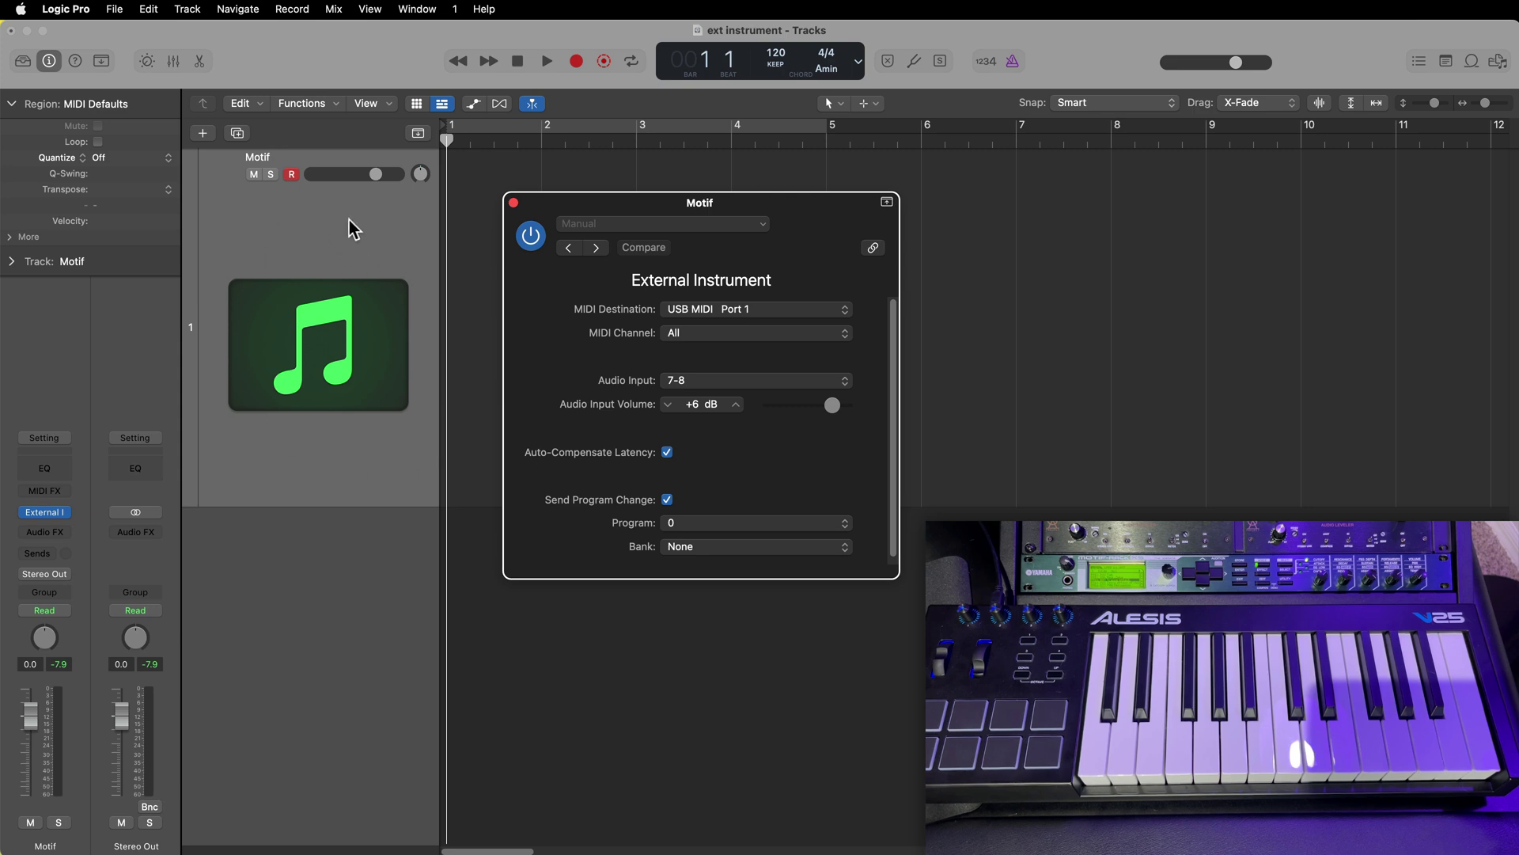
{"action": "left_click", "coordinate": [66, 513]}
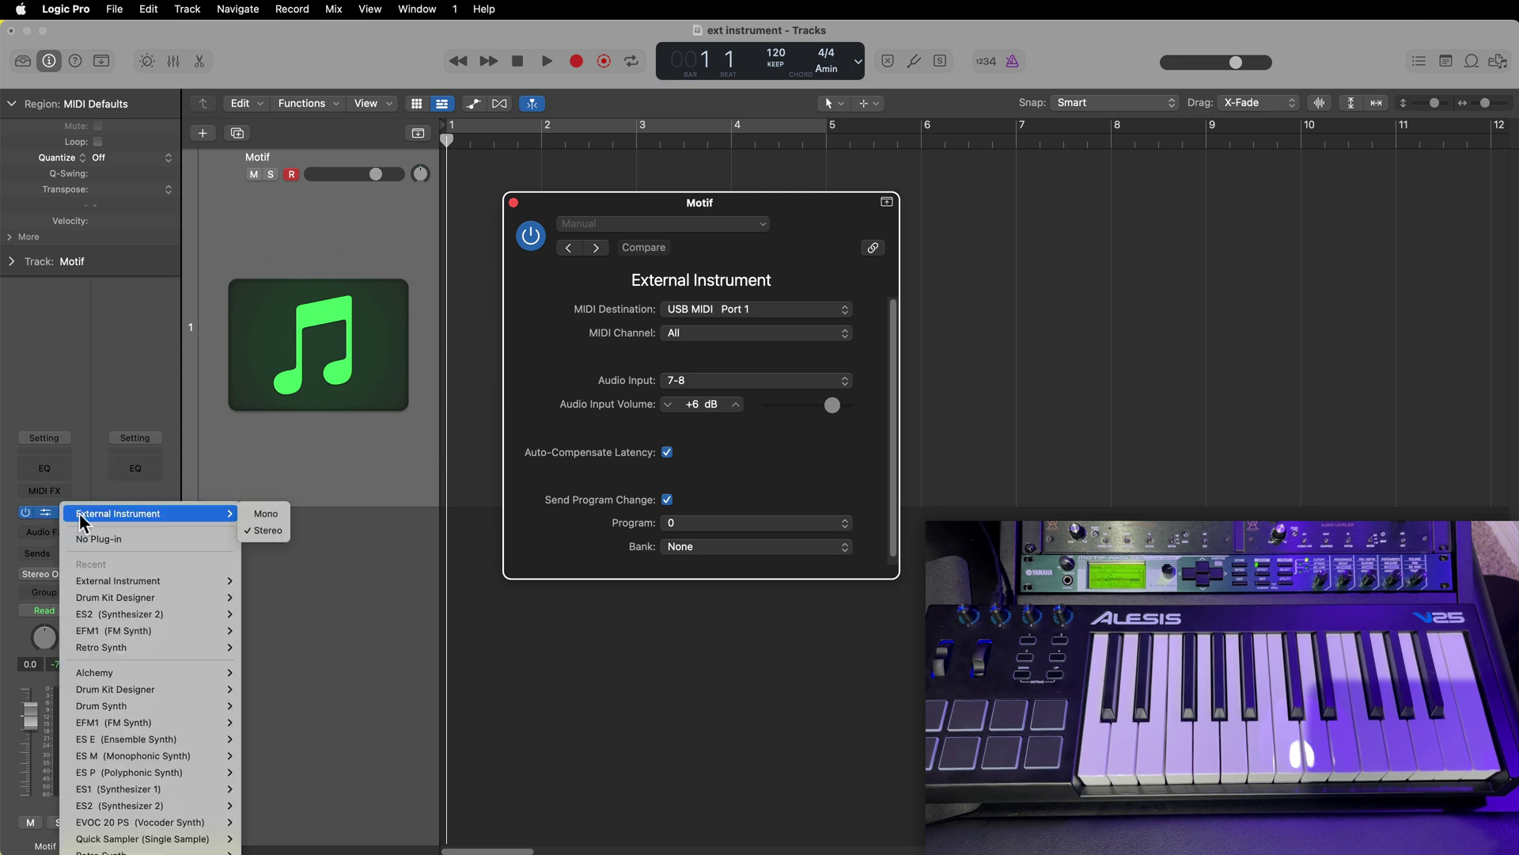
{"action": "left_click", "coordinate": [195, 514]}
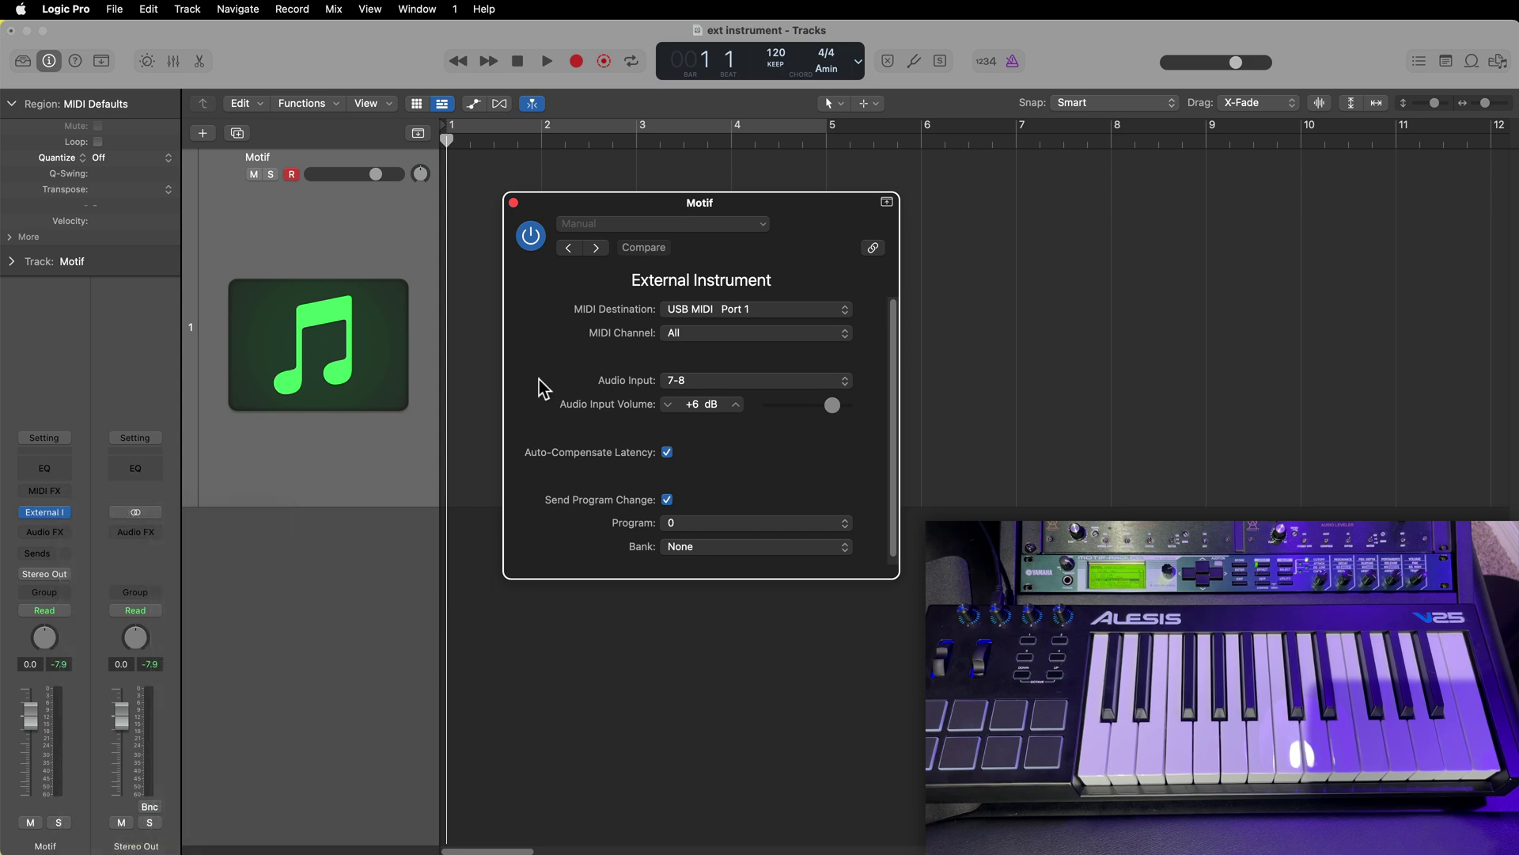
{"action": "left_click", "coordinate": [718, 313]}
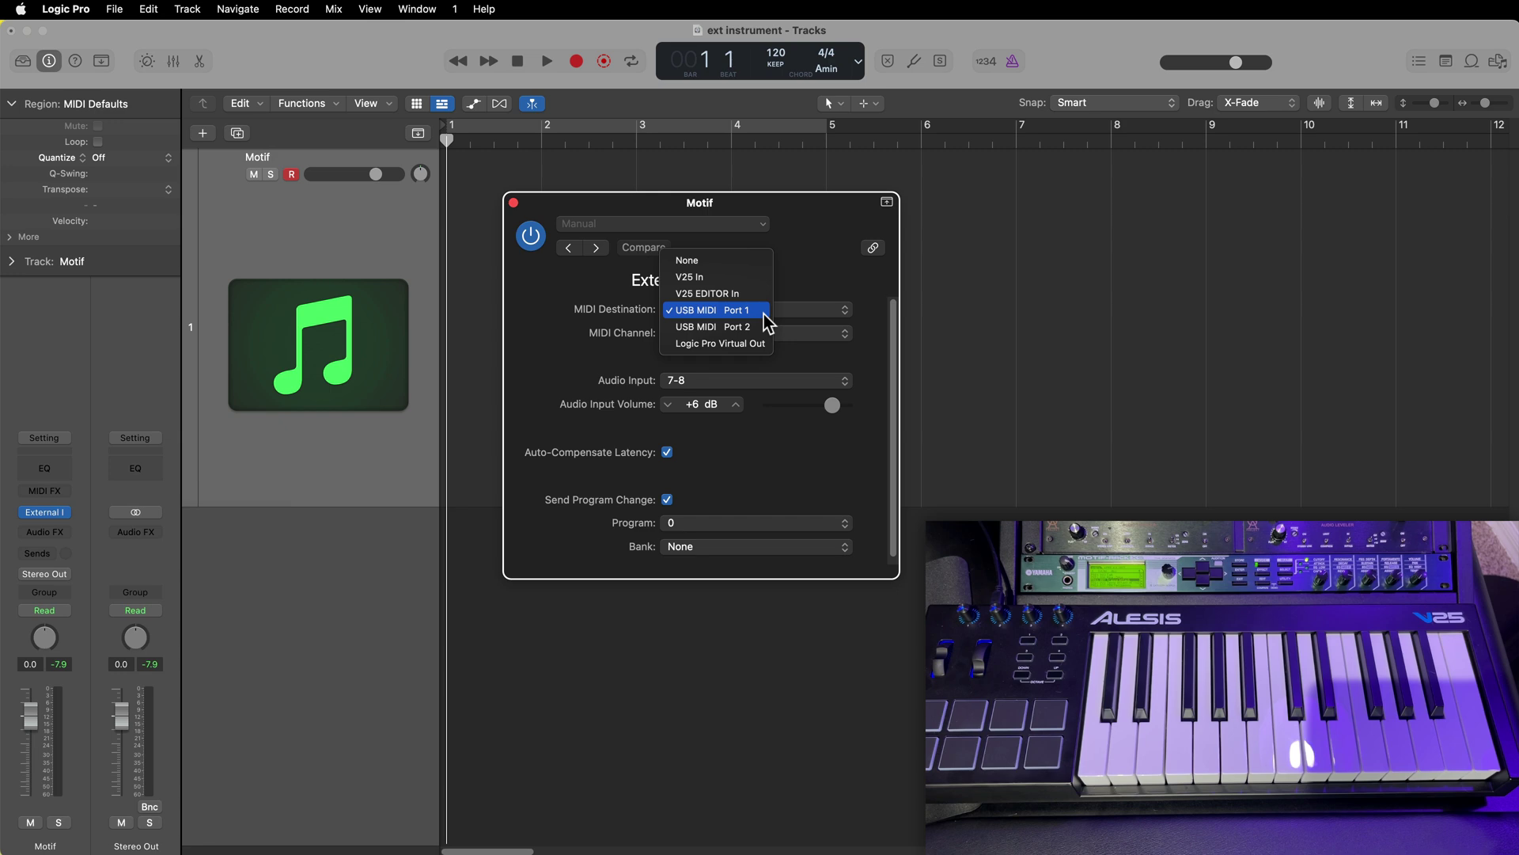
{"action": "left_click", "coordinate": [763, 314]}
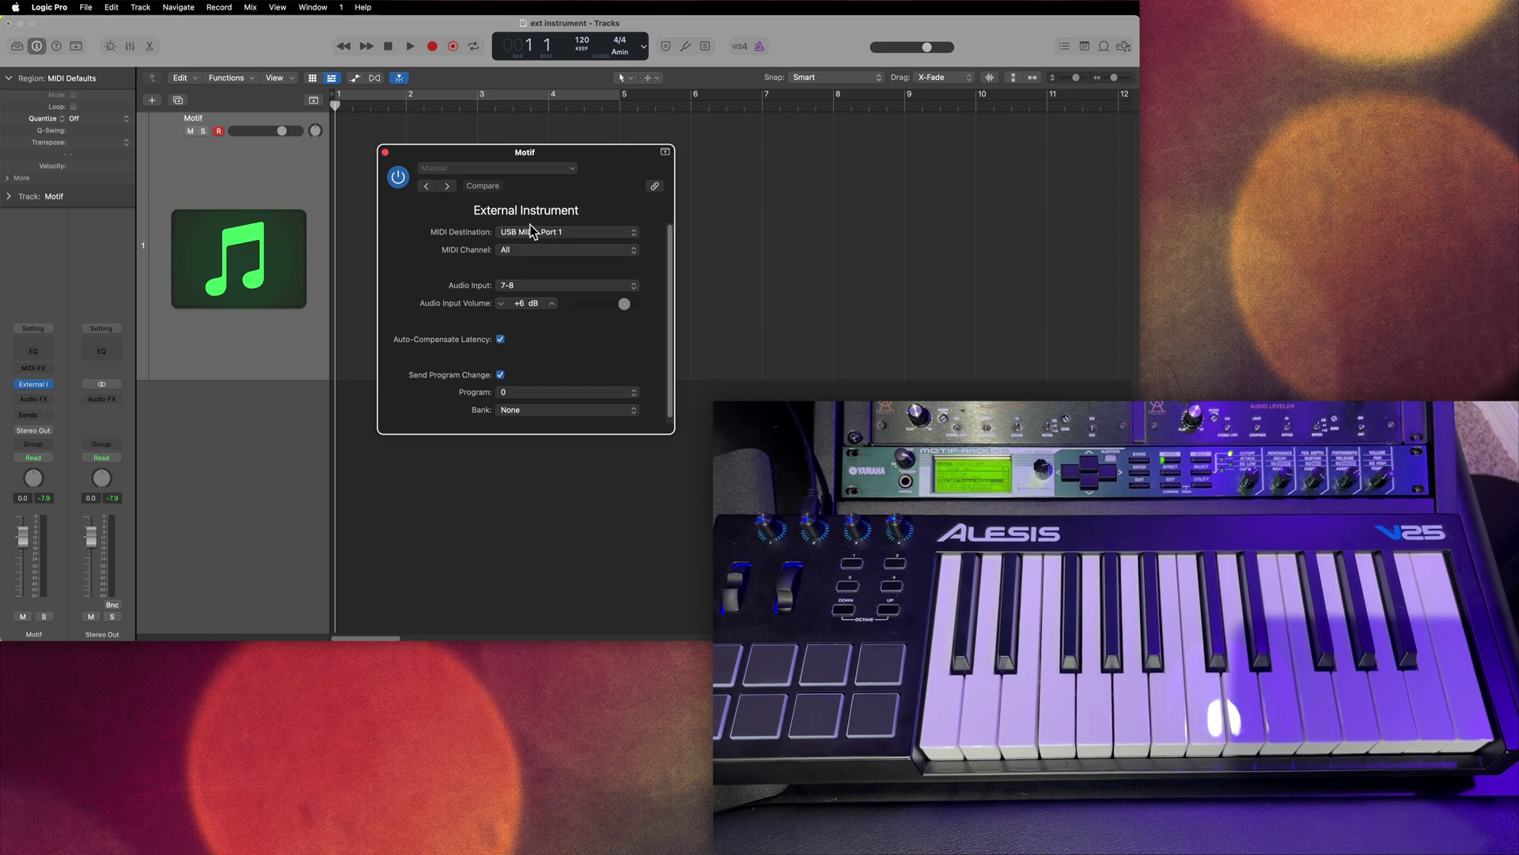
- Close the External Instrument window and insert a stereo Auto Sampler on the Motif channel
{"action": "left_click", "coordinate": [385, 154]}
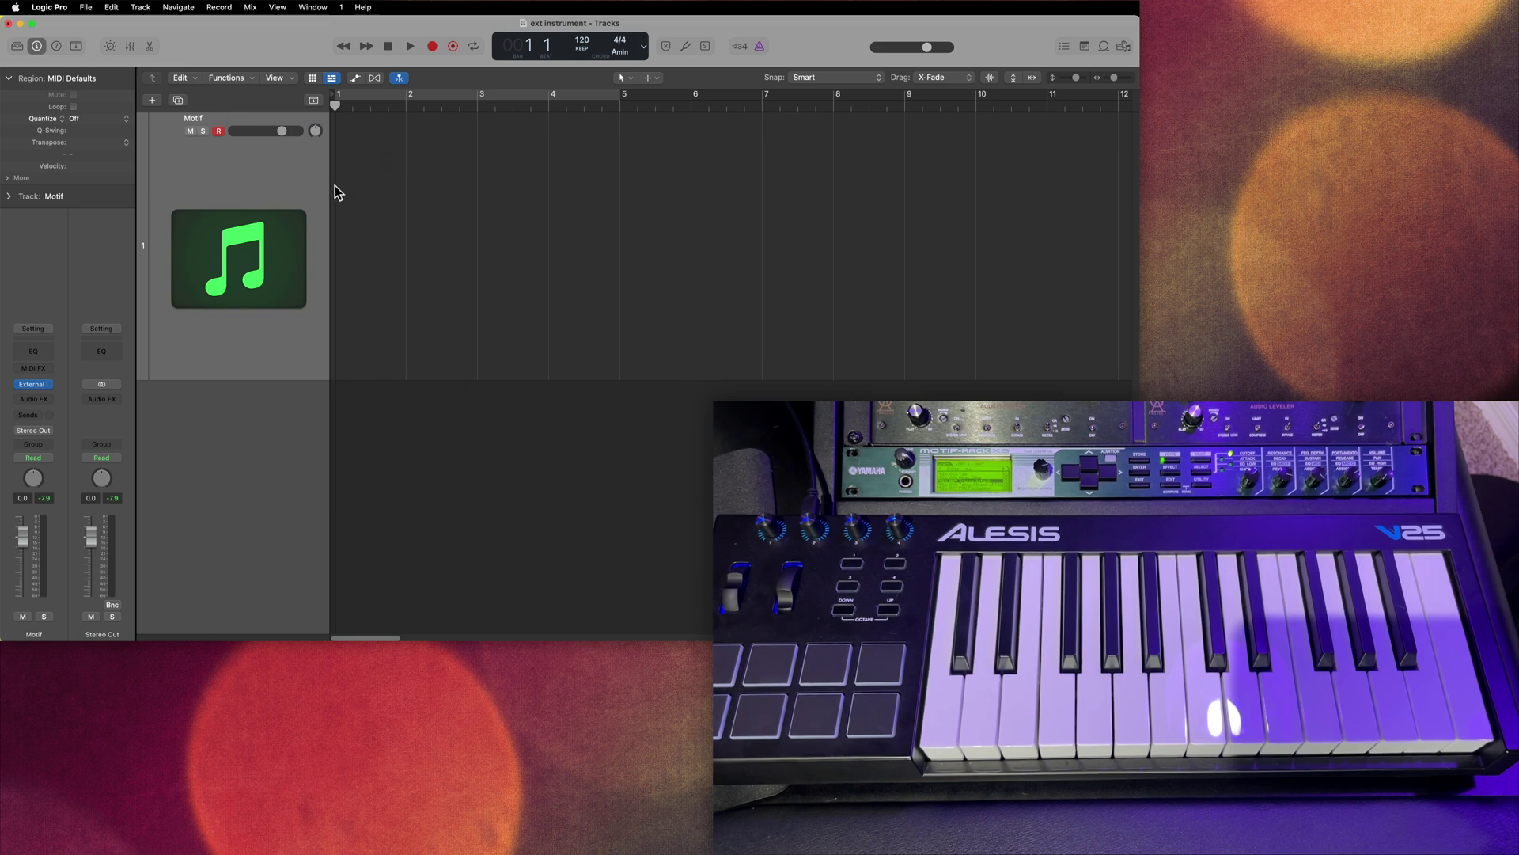
{"action": "left_click", "coordinate": [35, 398]}
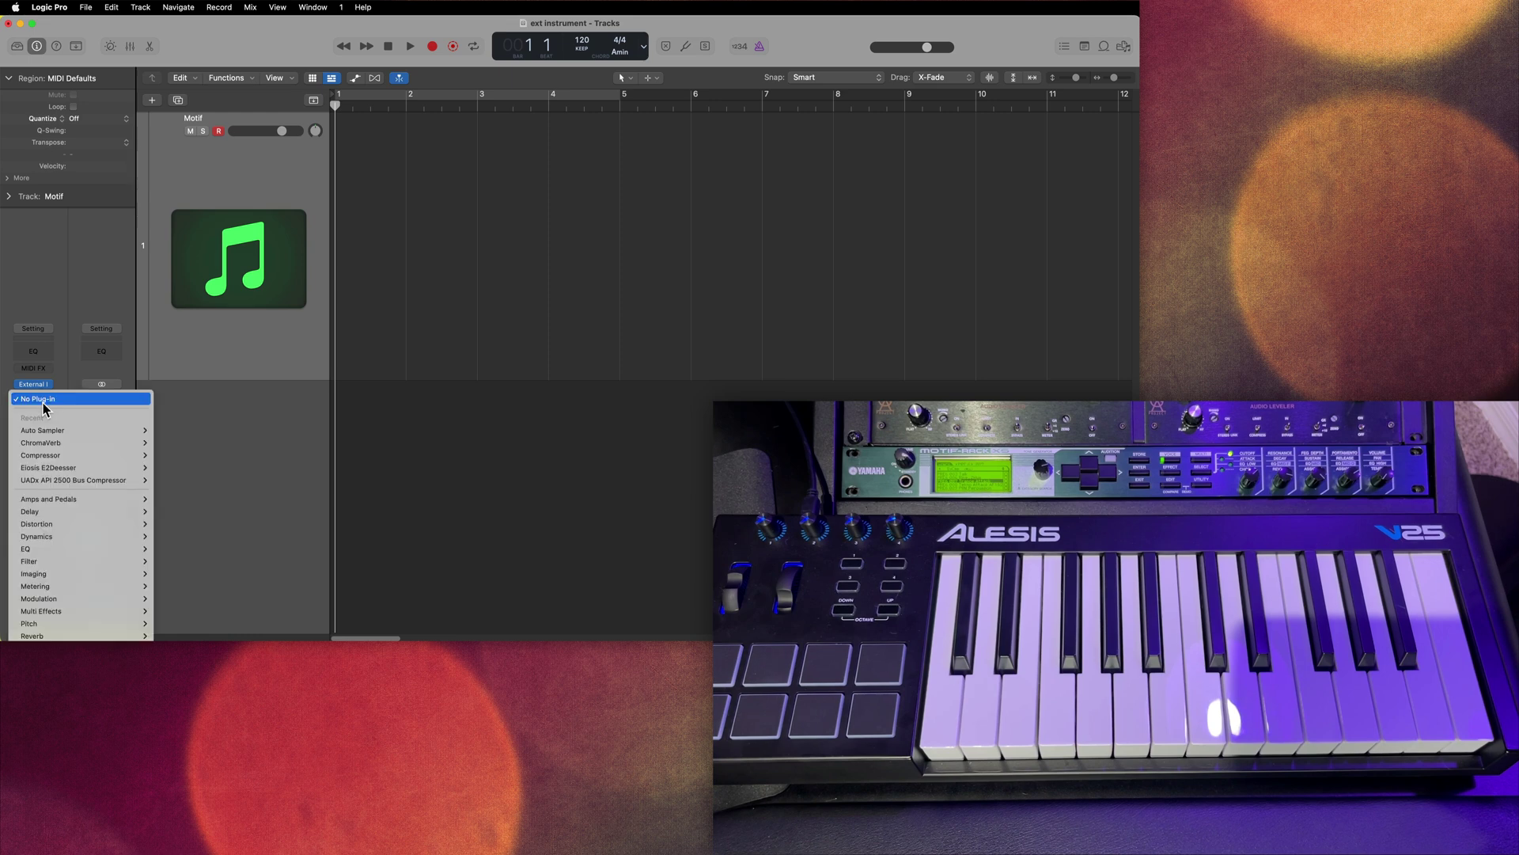
{"action": "mouse_move", "coordinate": [52, 434]}
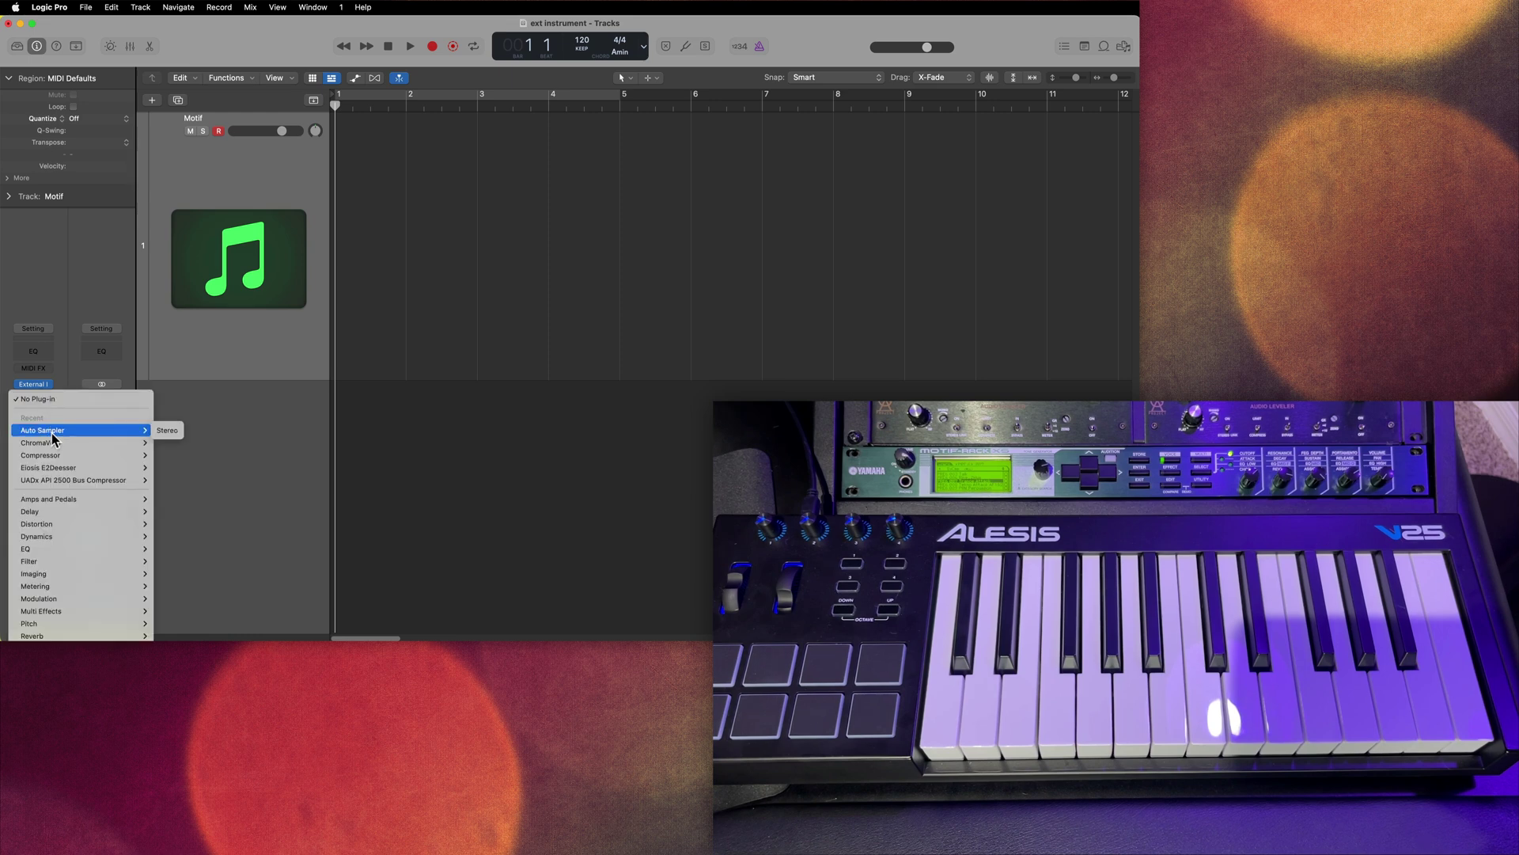
{"action": "left_click", "coordinate": [167, 429]}
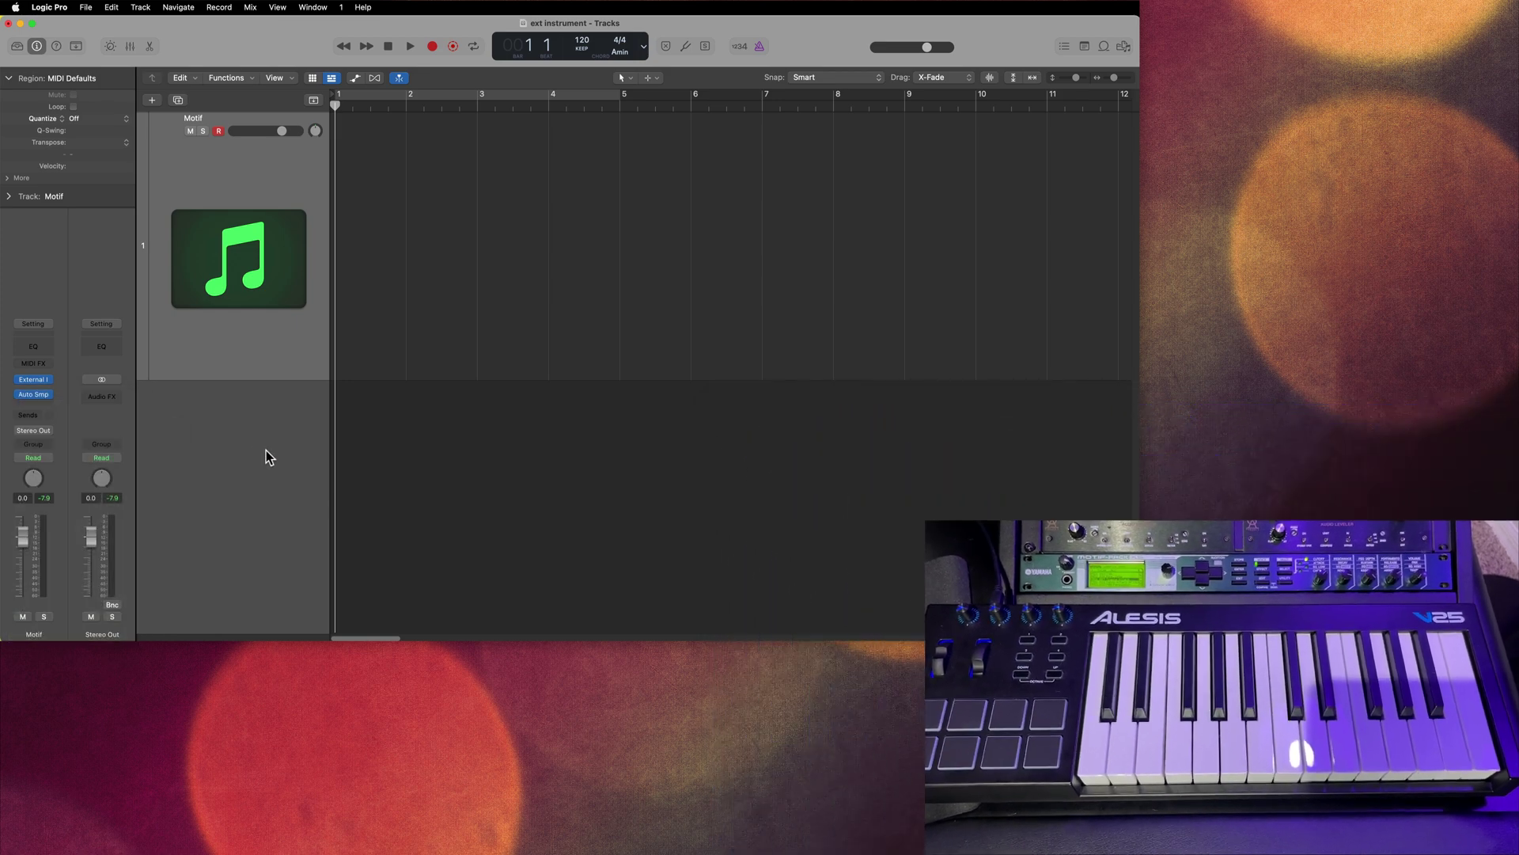
{"action": "left_click_drag", "start_coordinate": [697, 169], "coordinate": [447, 89]}
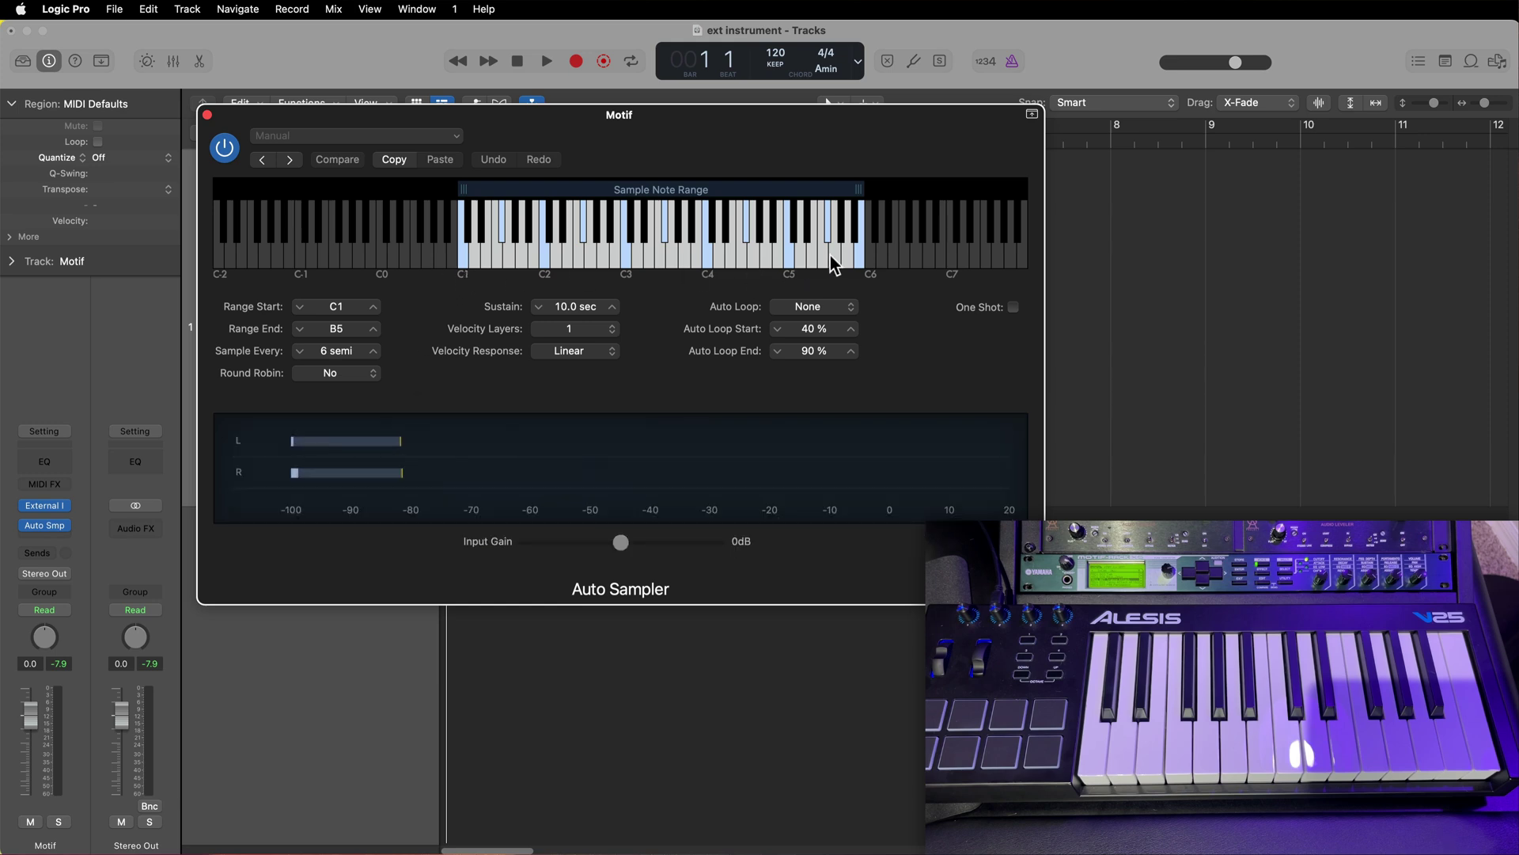
- Widen the Auto Sampler note range to C0–G6 and sample every 1 semitone
{"action": "left_click_drag", "start_coordinate": [465, 190], "coordinate": [343, 193]}
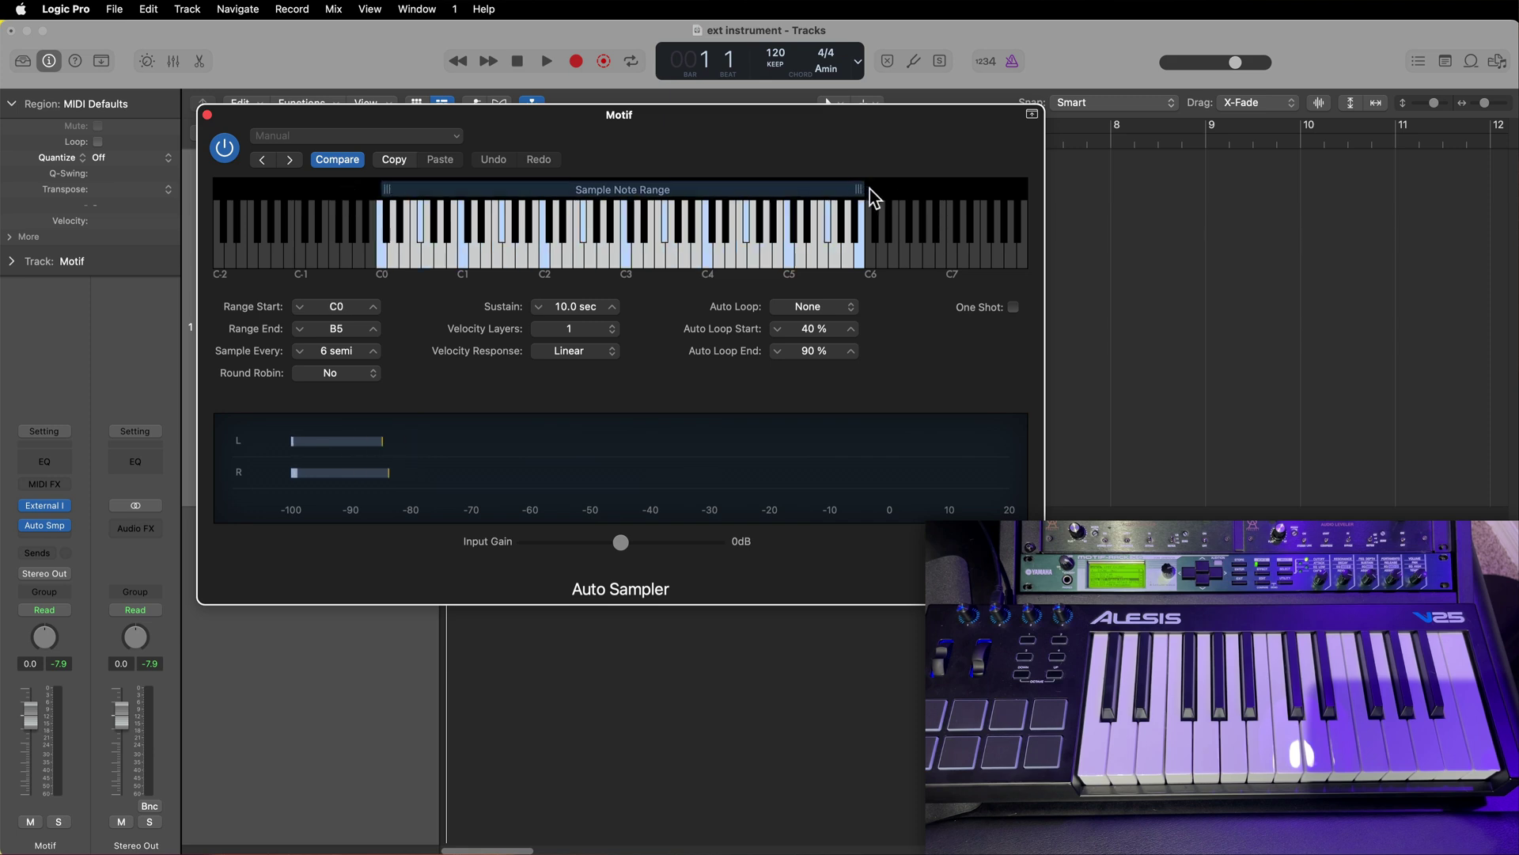
{"action": "left_click_drag", "start_coordinate": [873, 197], "coordinate": [1019, 212]}
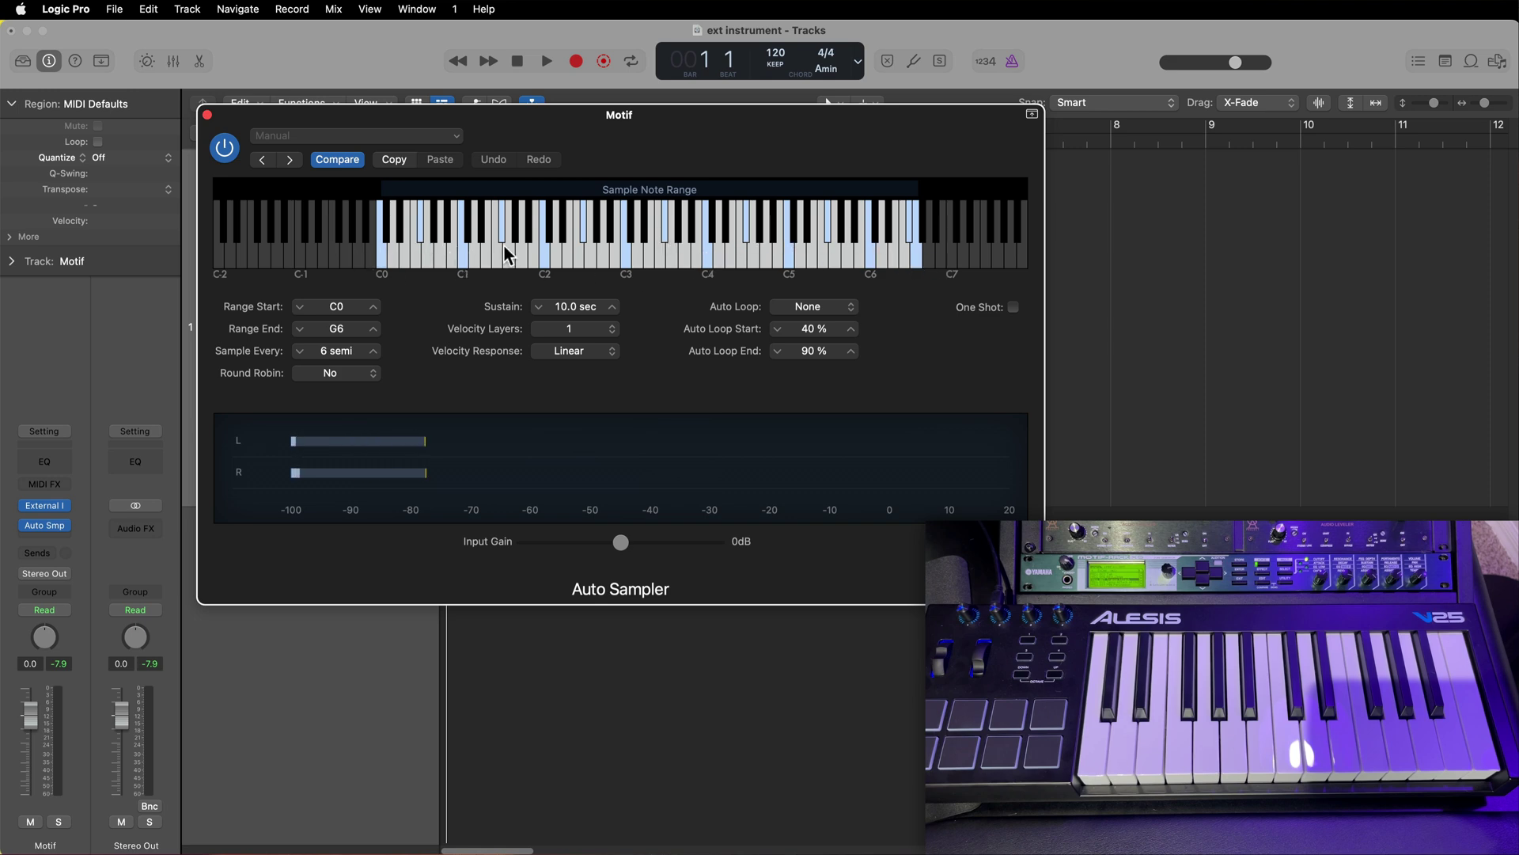
{"action": "left_click", "coordinate": [301, 353]}
{"action": "left_click", "coordinate": [301, 353]}
{"action": "left_click", "coordinate": [301, 353]}
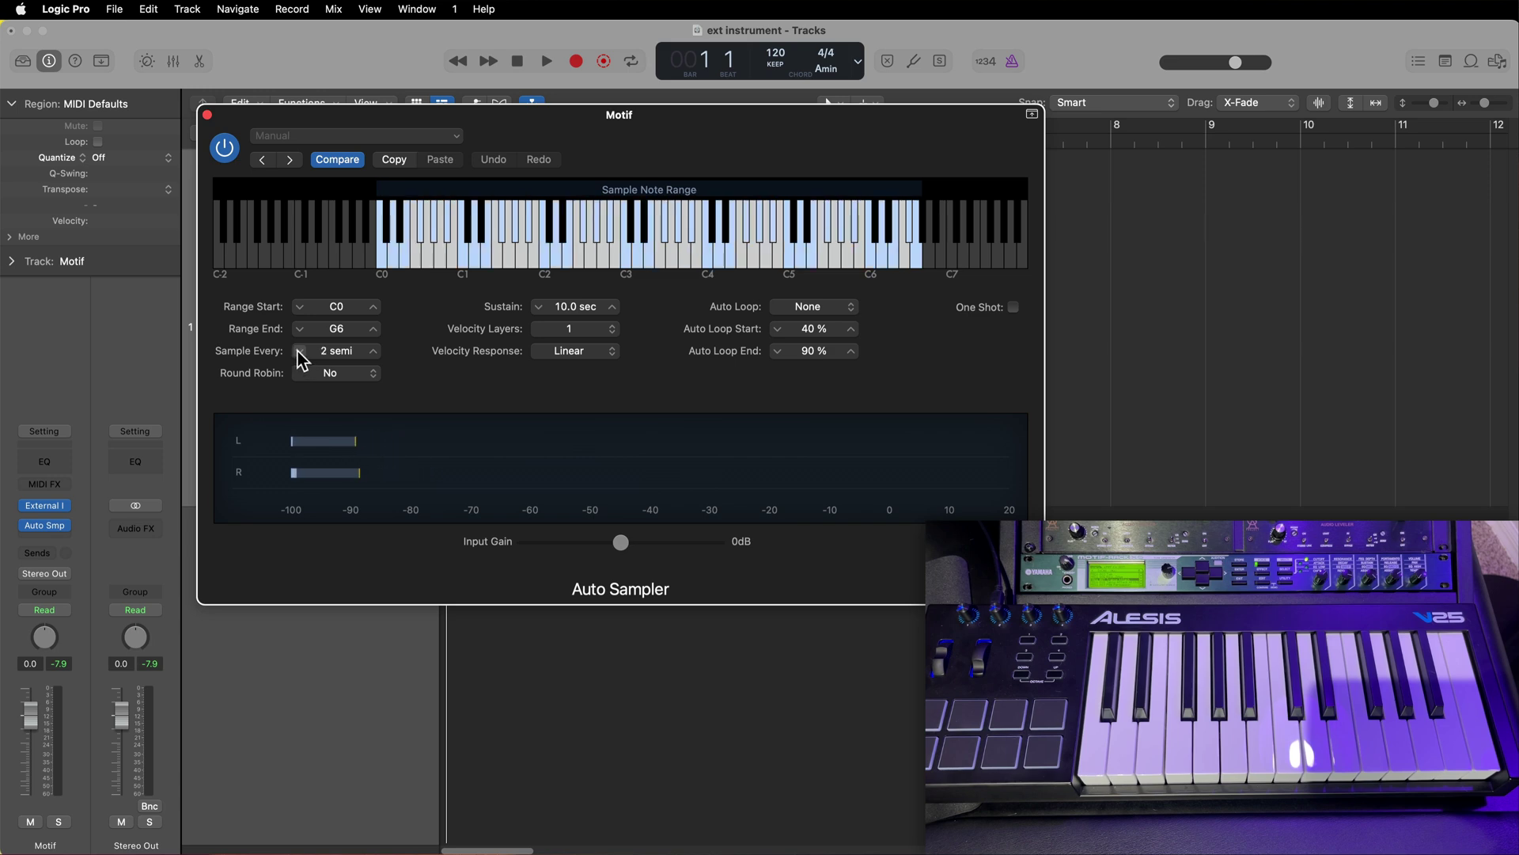
{"action": "left_click", "coordinate": [301, 353]}
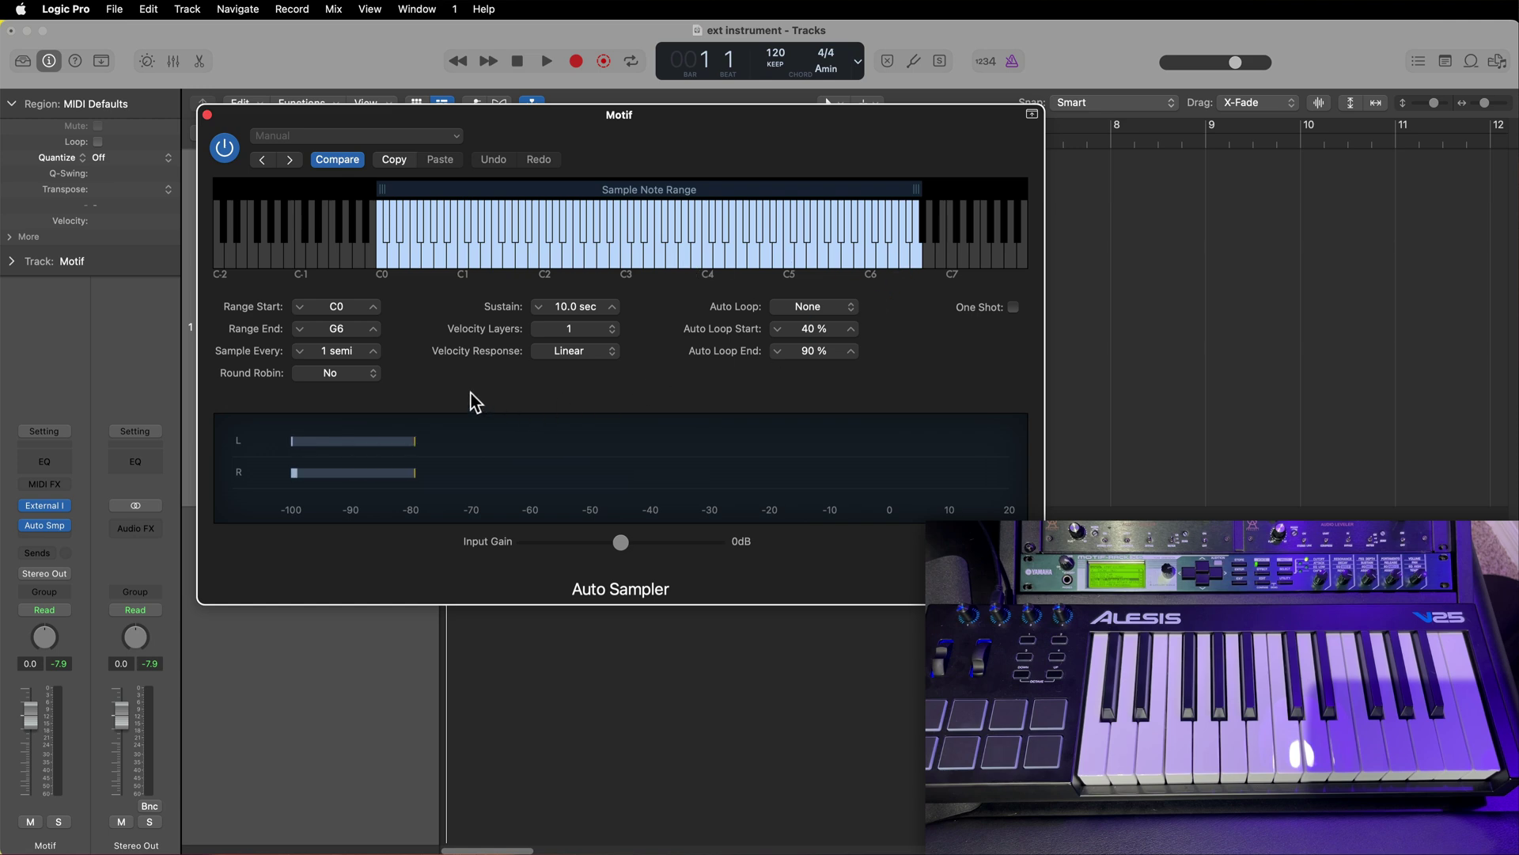
{"action": "left_click", "coordinate": [359, 375]}
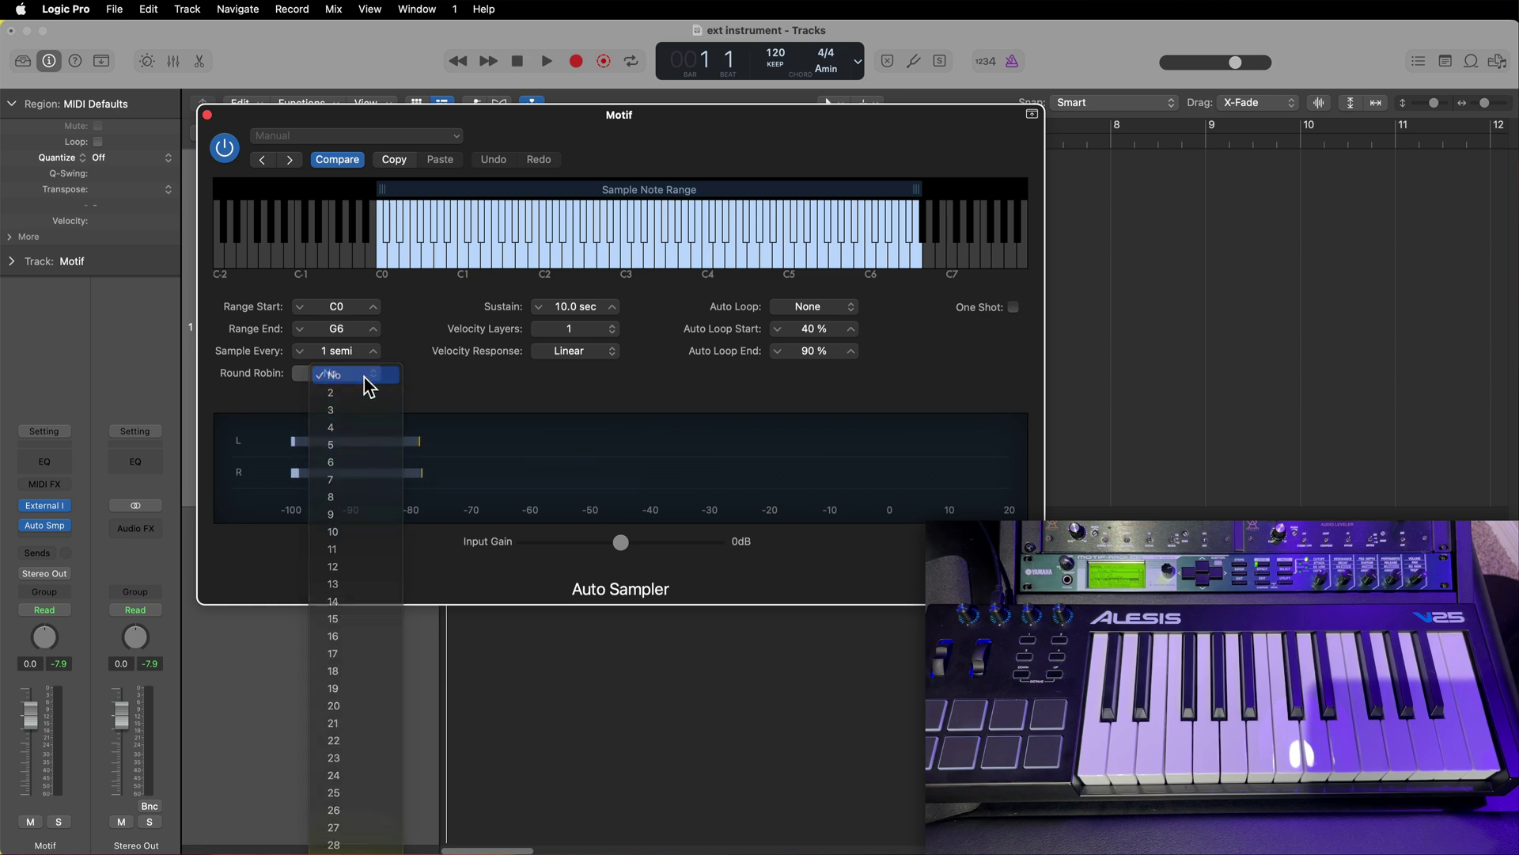
{"action": "left_click", "coordinate": [366, 379]}
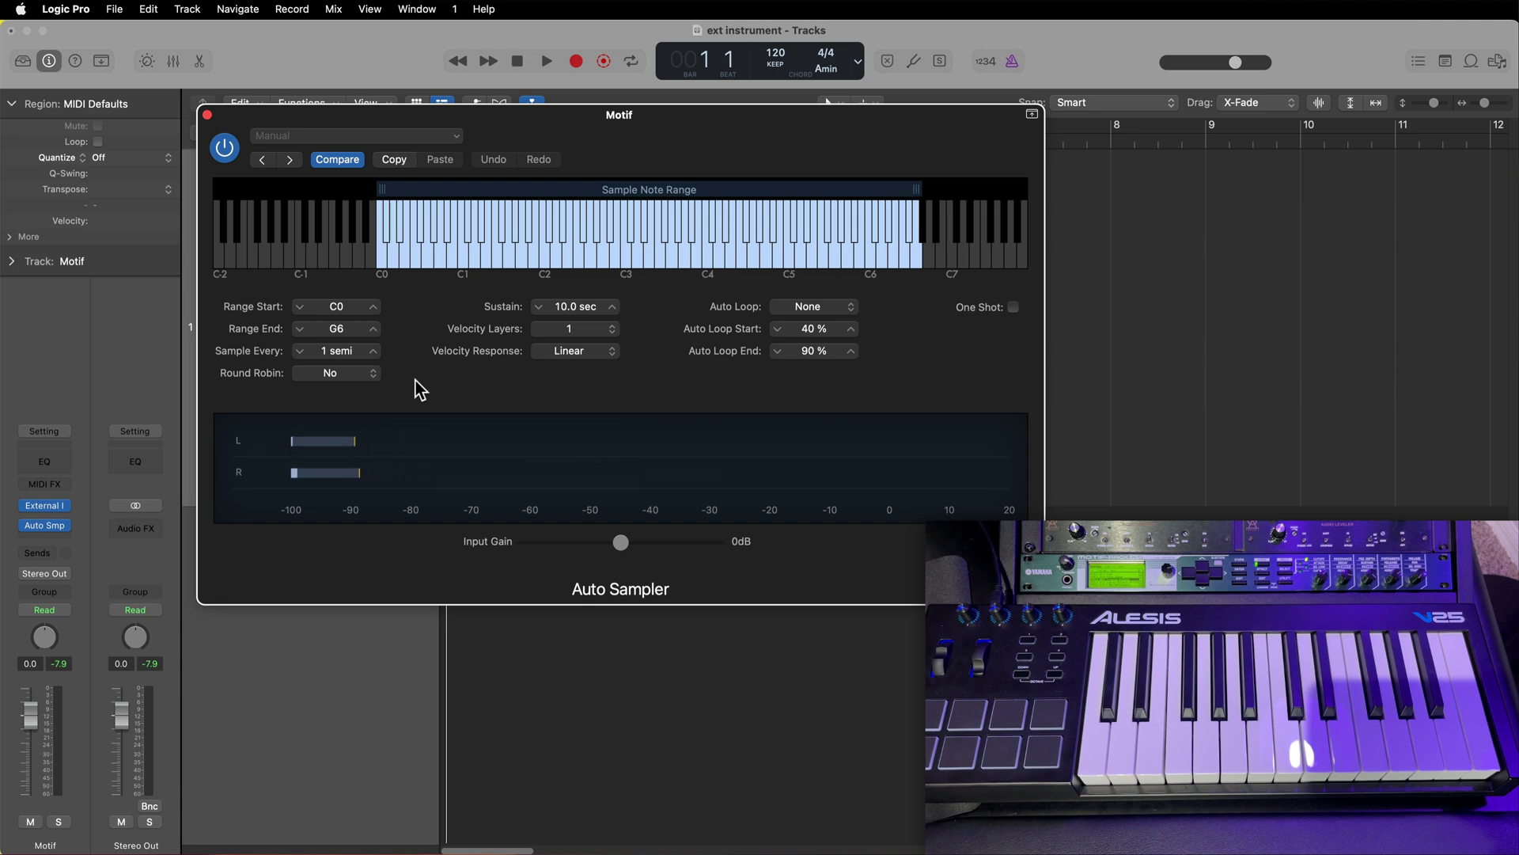
{"action": "left_click", "coordinate": [375, 380]}
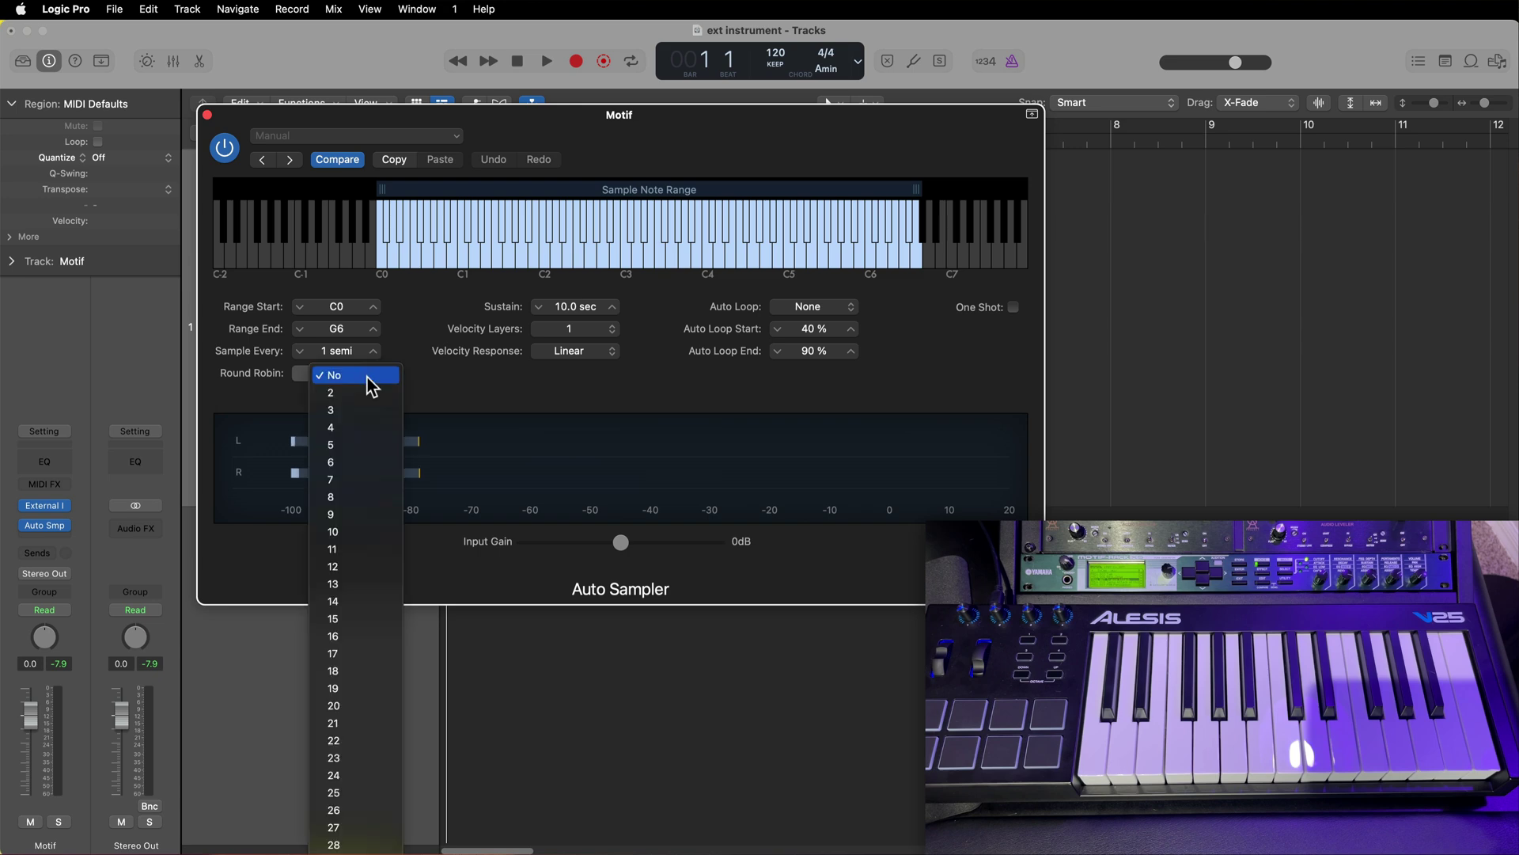
{"action": "left_click", "coordinate": [408, 378]}
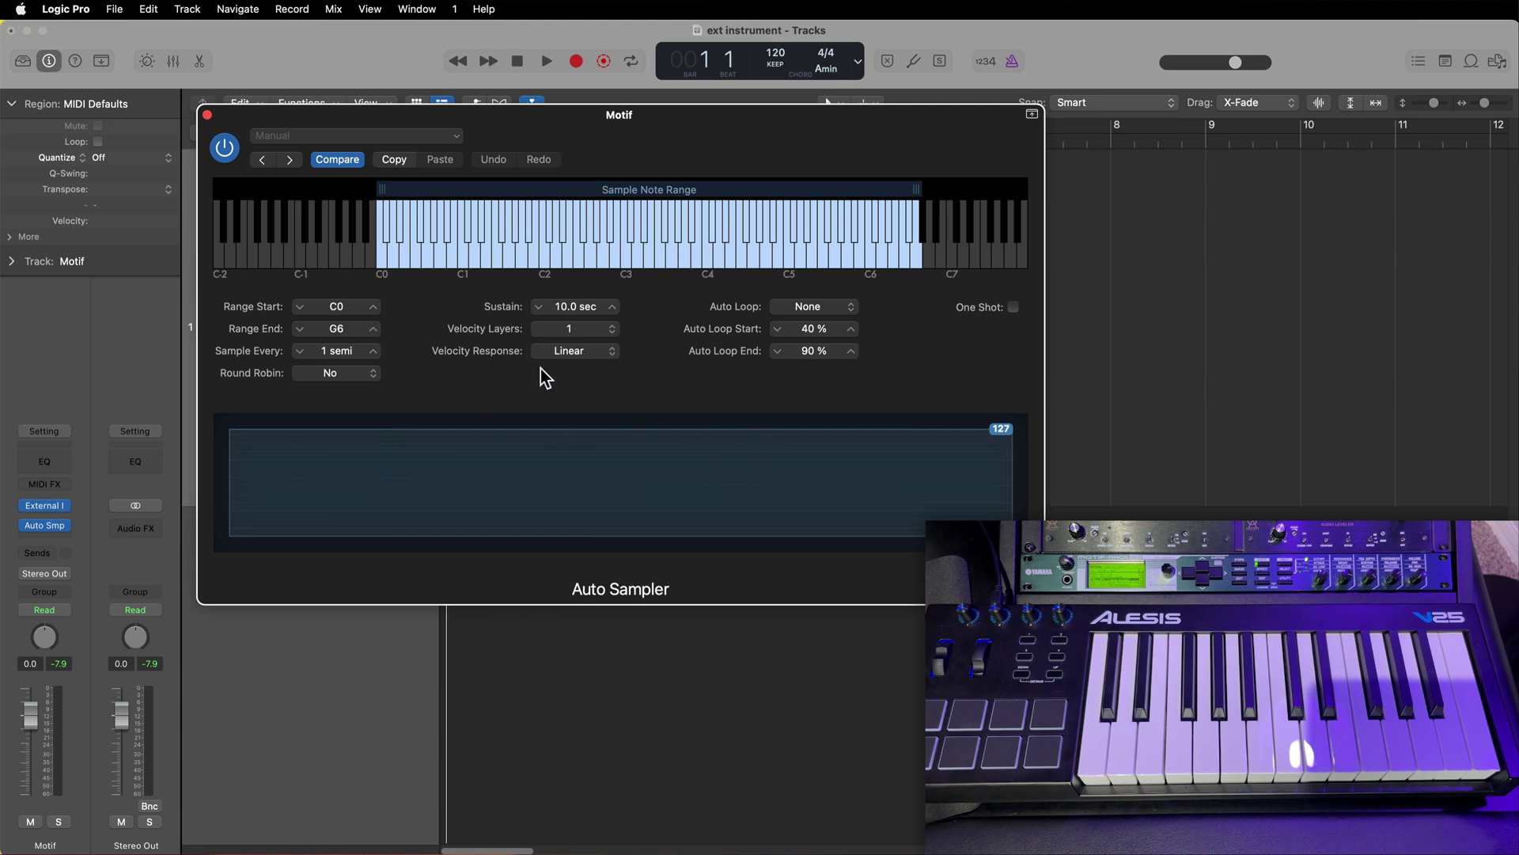
- Set the Auto Sampler to three velocity layers and drag the splits up to 60 and 100
{"action": "left_click", "coordinate": [595, 330]}
{"action": "left_click", "coordinate": [598, 366]}
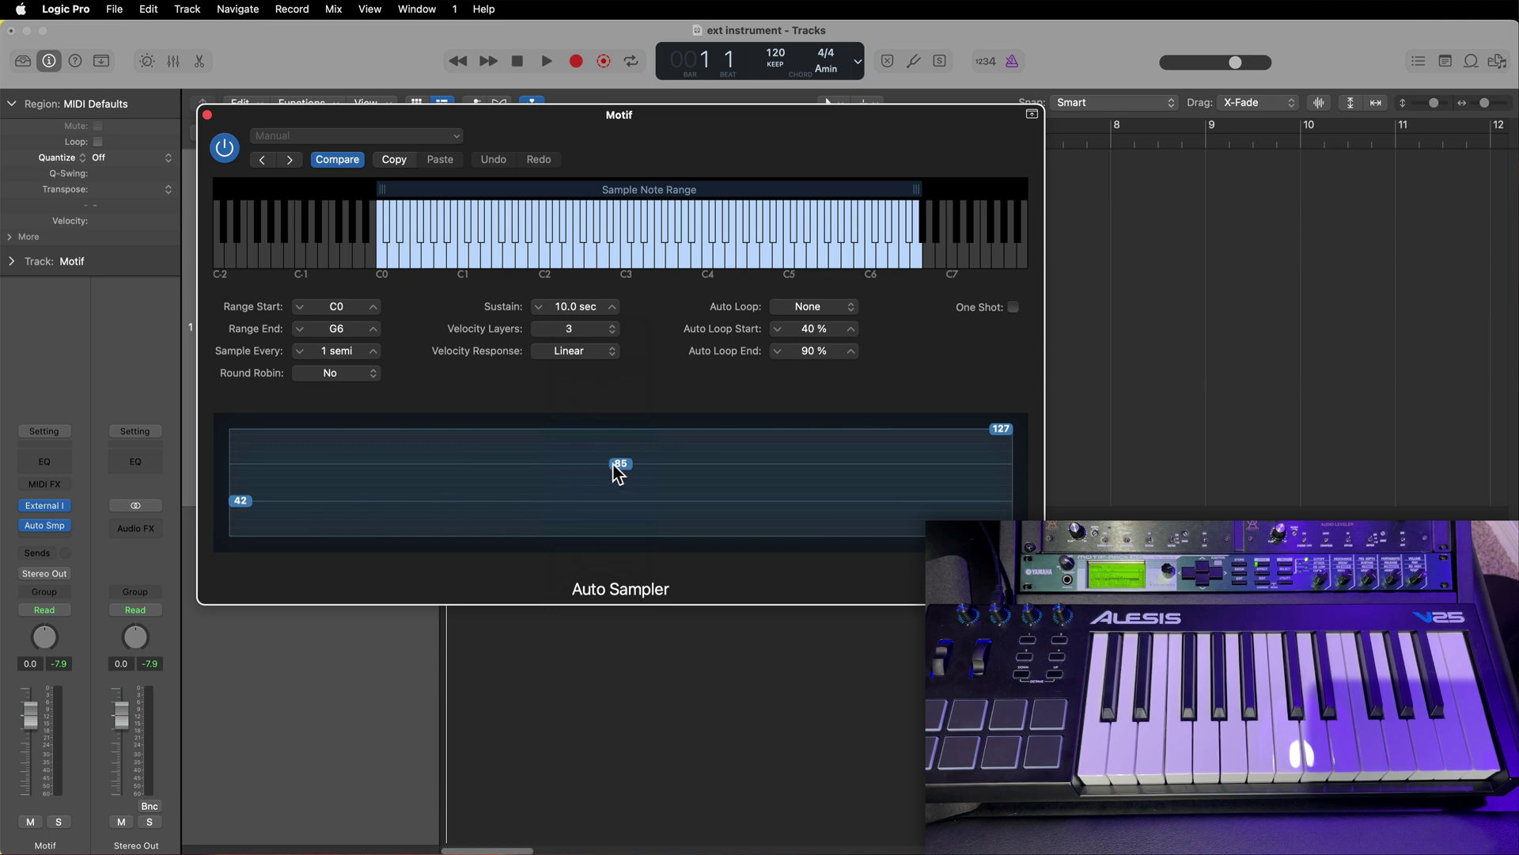
{"action": "left_click", "coordinate": [588, 336]}
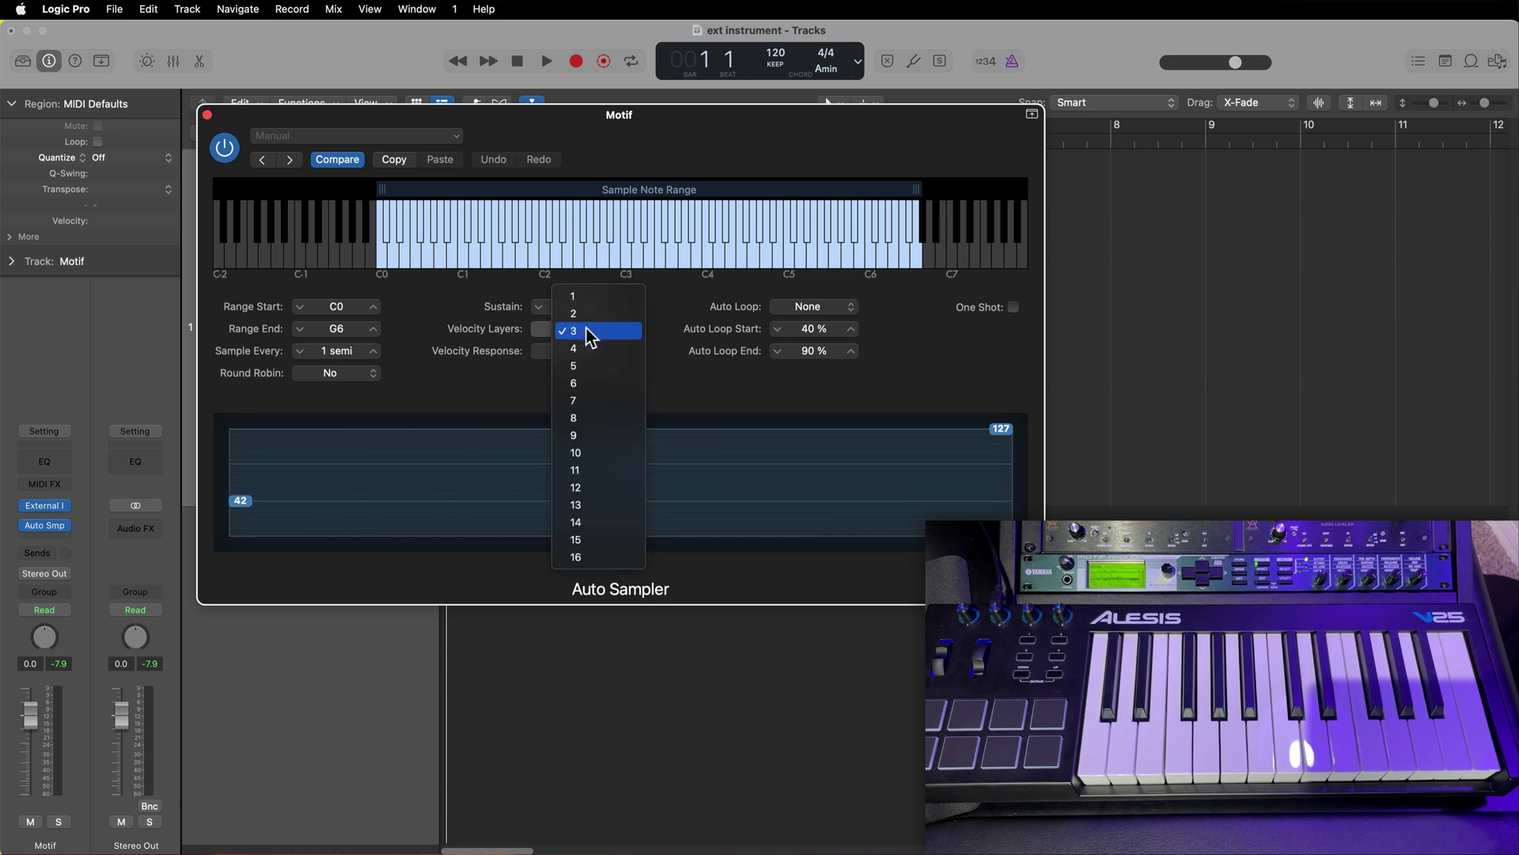
{"action": "left_click", "coordinate": [592, 337]}
{"action": "left_click_drag", "start_coordinate": [644, 465], "coordinate": [642, 452]}
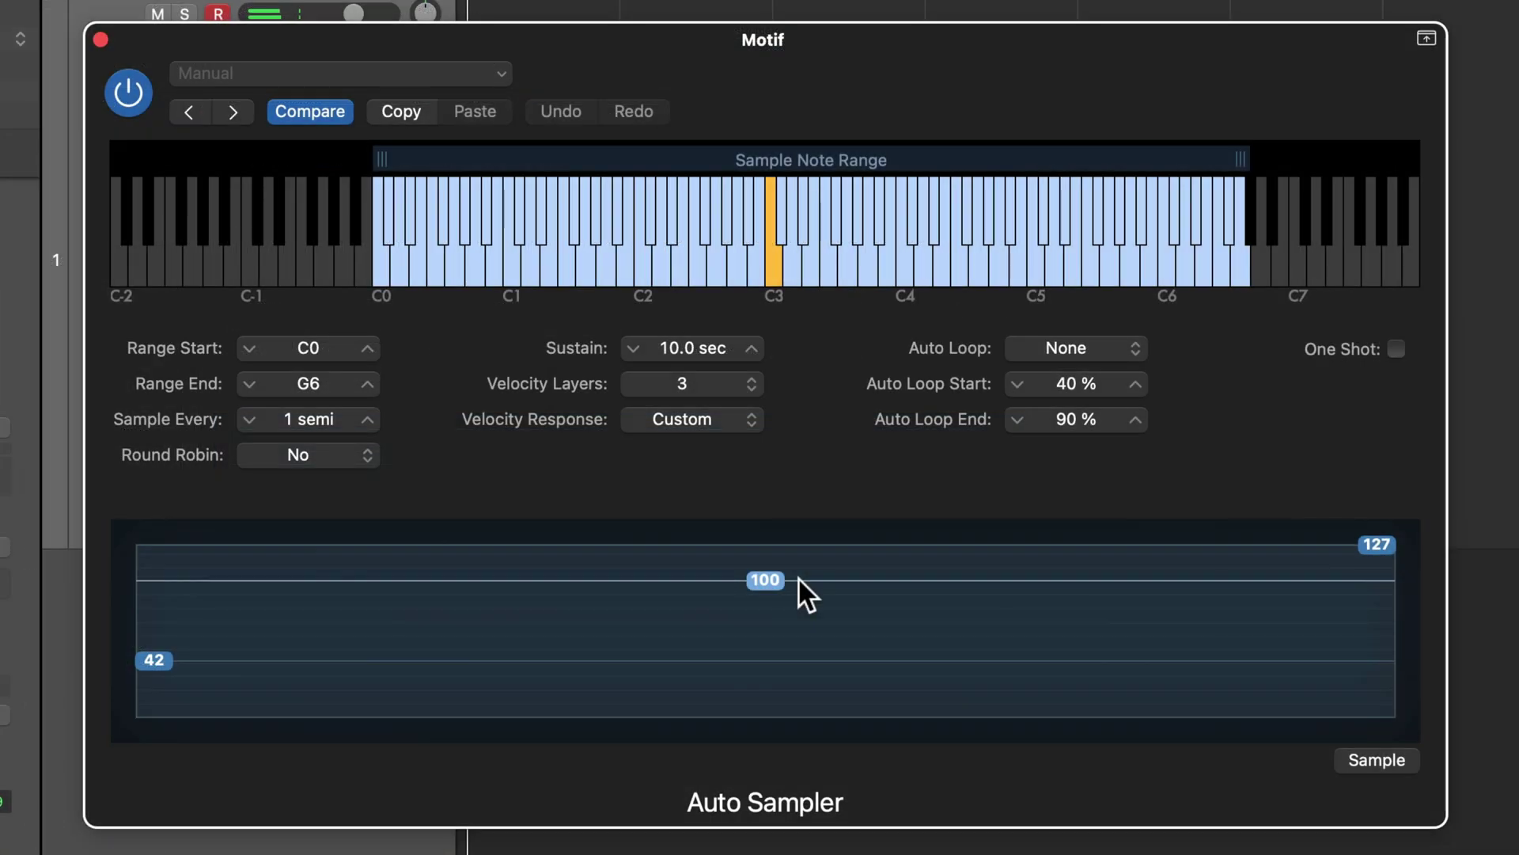
{"action": "mouse_move", "coordinate": [150, 660]}
{"action": "left_mouse_down"}
{"action": "mouse_move", "coordinate": [182, 634]}
{"action": "mouse_move", "coordinate": [165, 633]}
{"action": "left_mouse_up"}
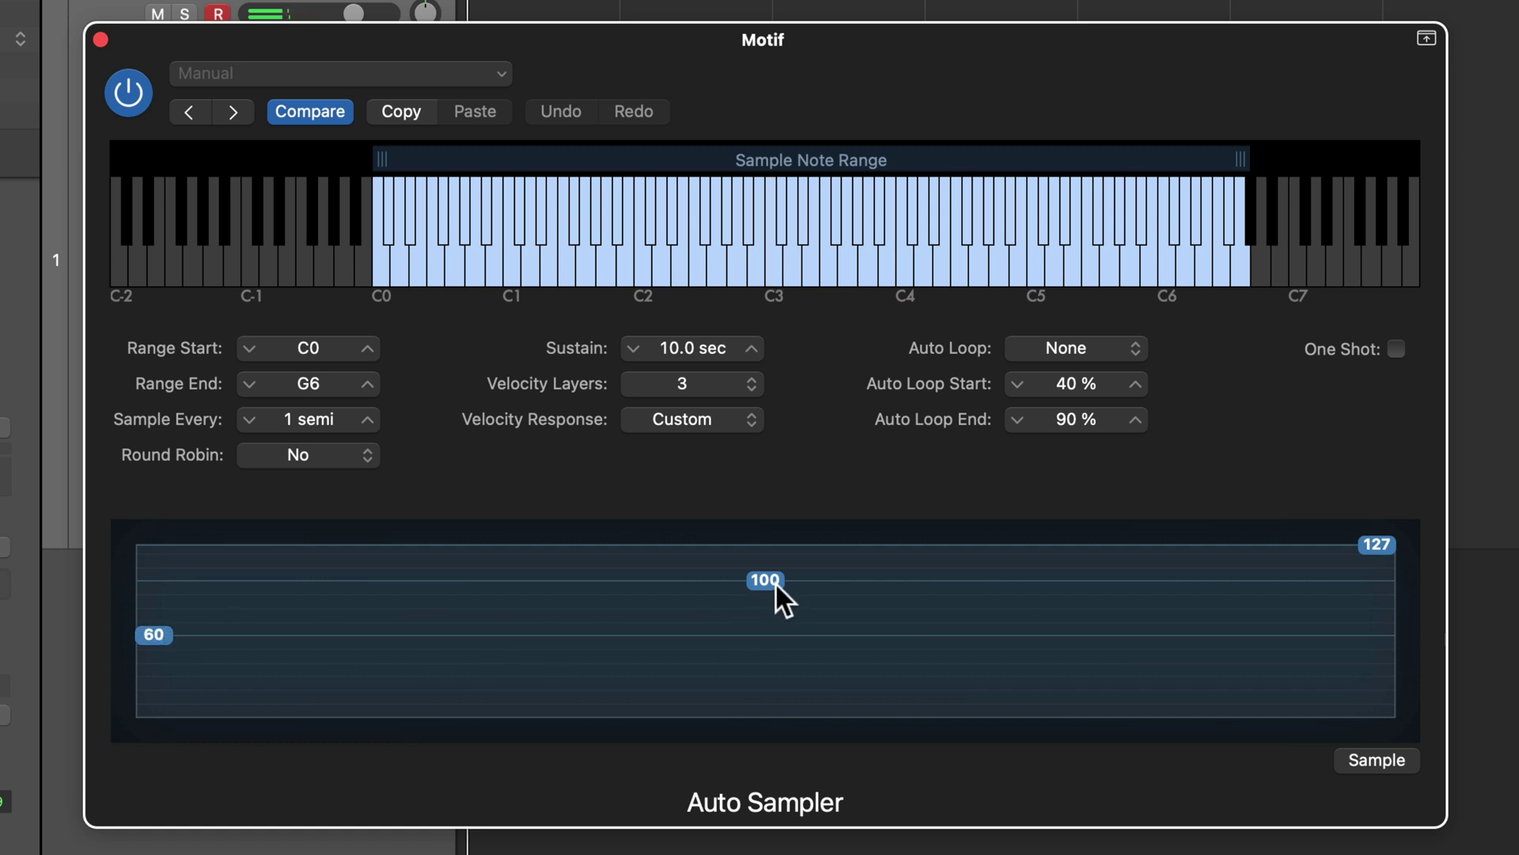
- Refine the velocity splits to 58 and 86, auditioning the middle and top layers
{"action": "left_click", "coordinate": [1384, 544]}
{"action": "left_click_drag", "start_coordinate": [765, 580], "coordinate": [773, 592]}
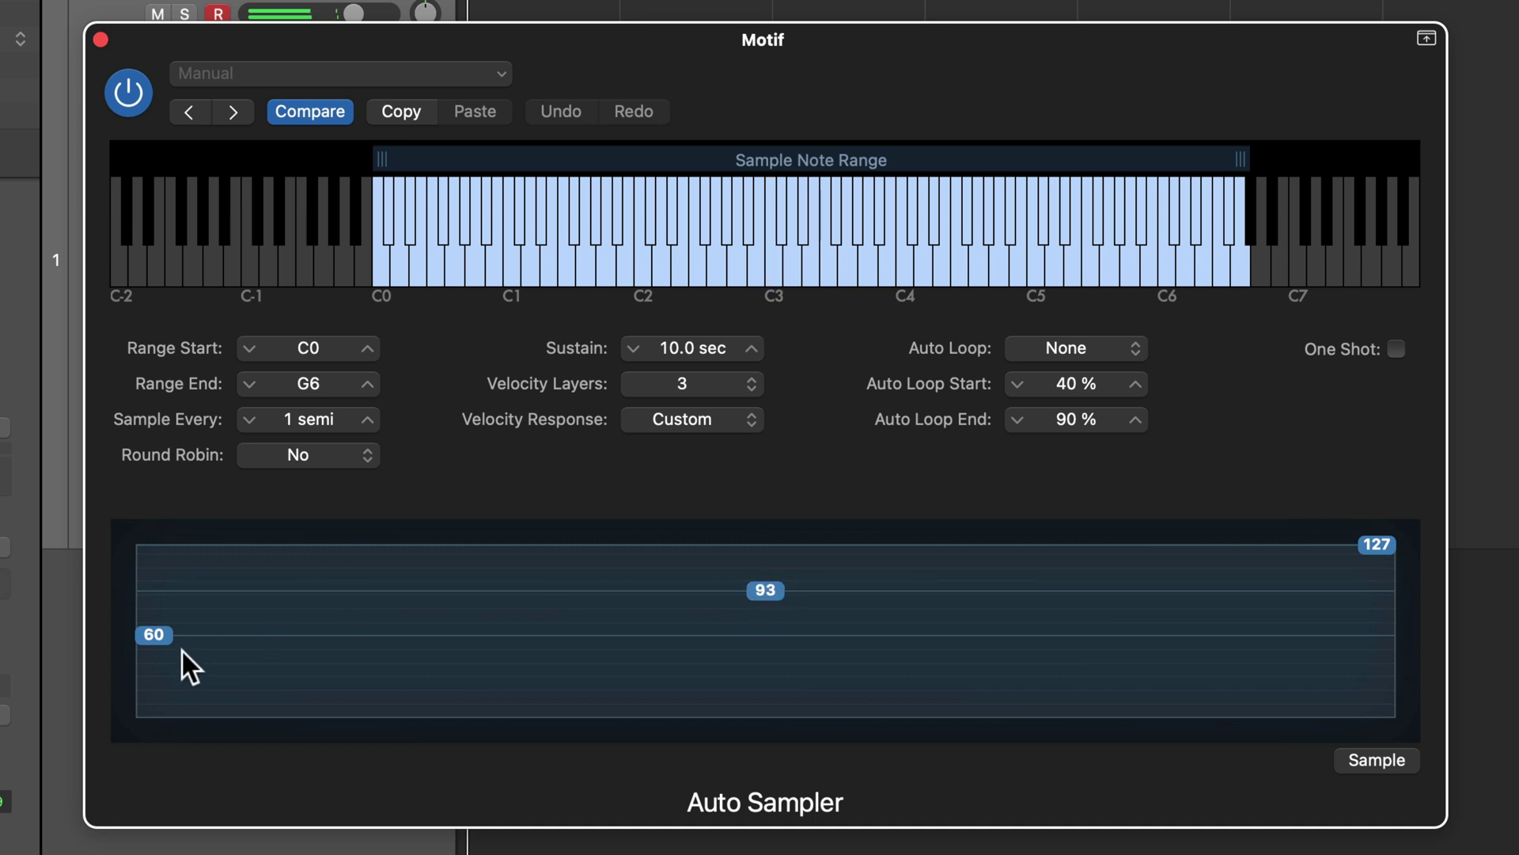
{"action": "left_click_drag", "start_coordinate": [166, 637], "coordinate": [169, 637]}
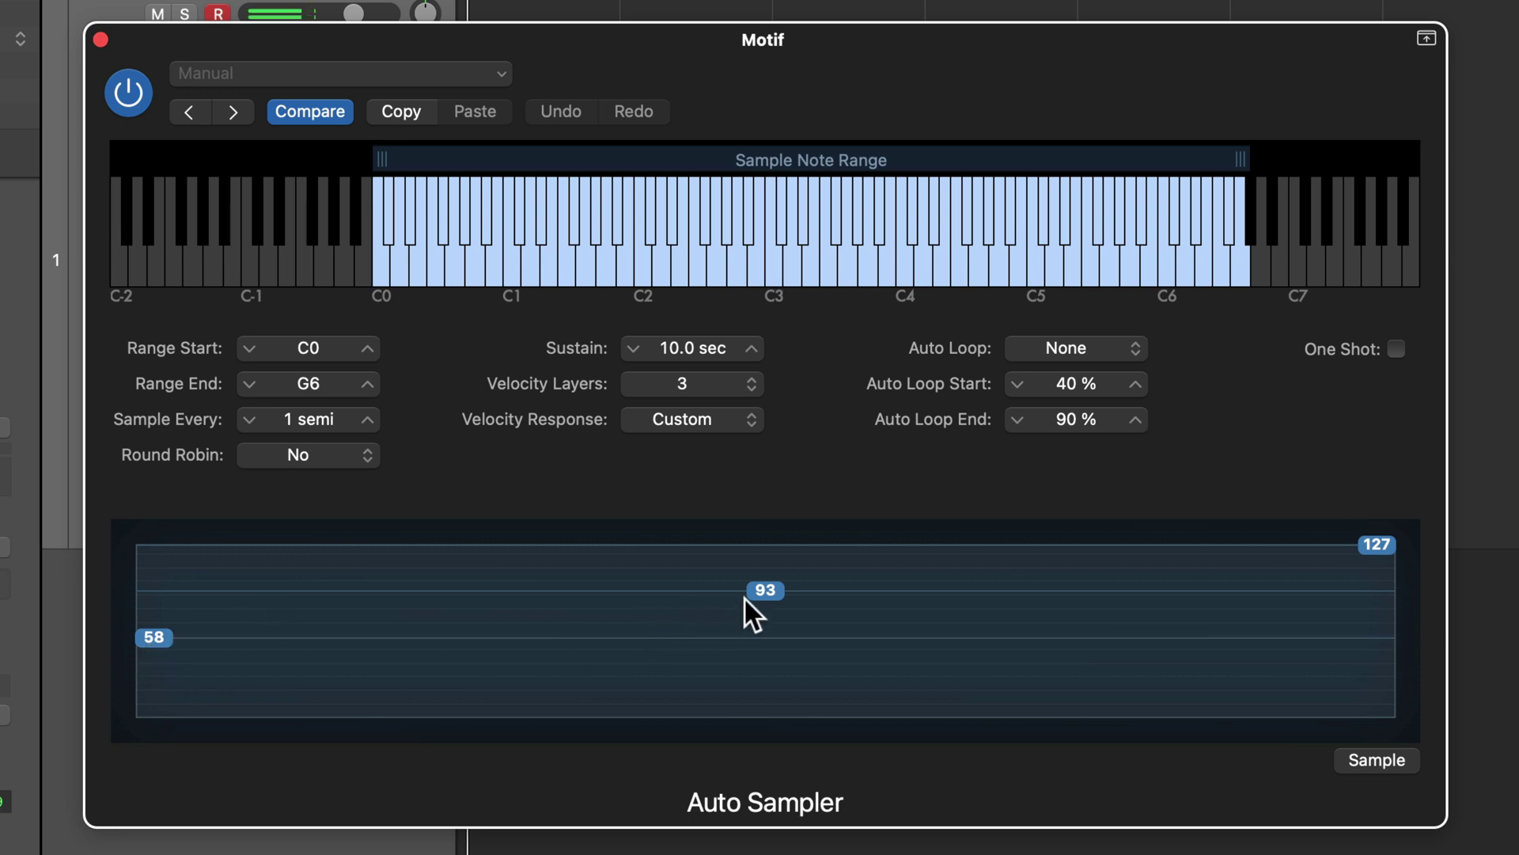
{"action": "left_click", "coordinate": [769, 591]}
{"action": "left_click", "coordinate": [1375, 543]}
{"action": "left_click_drag", "start_coordinate": [758, 591], "coordinate": [761, 598]}
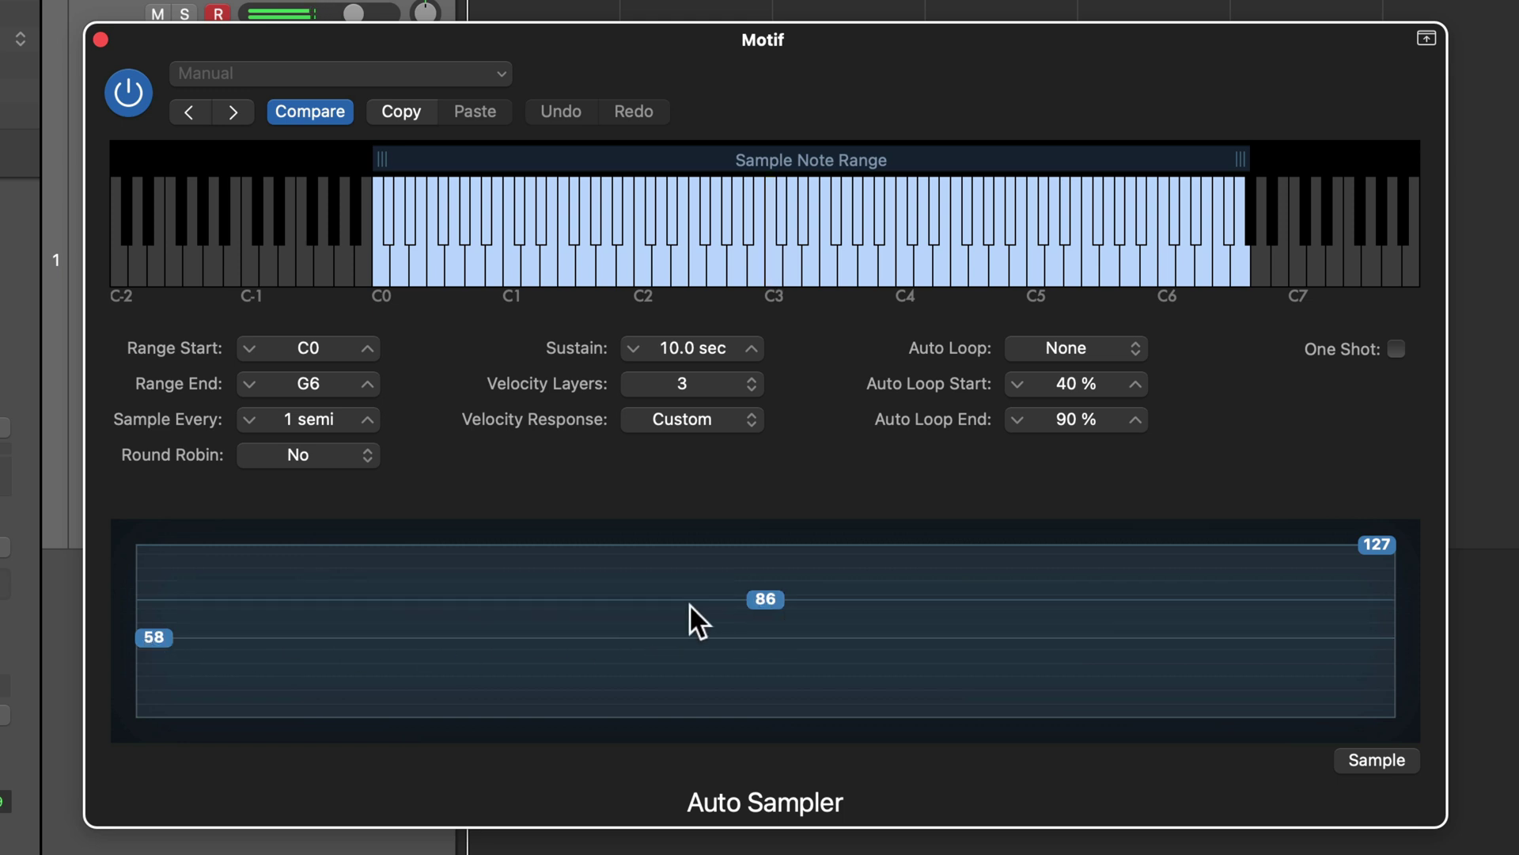
{"action": "mouse_move", "coordinate": [1373, 544]}
{"action": "left_mouse_down"}
{"action": "mouse_move", "coordinate": [1375, 560]}
{"action": "mouse_move", "coordinate": [1382, 545]}
{"action": "left_mouse_up"}
{"action": "left_click", "coordinate": [766, 600]}
{"action": "left_click_drag", "start_coordinate": [1379, 543], "coordinate": [1381, 543]}
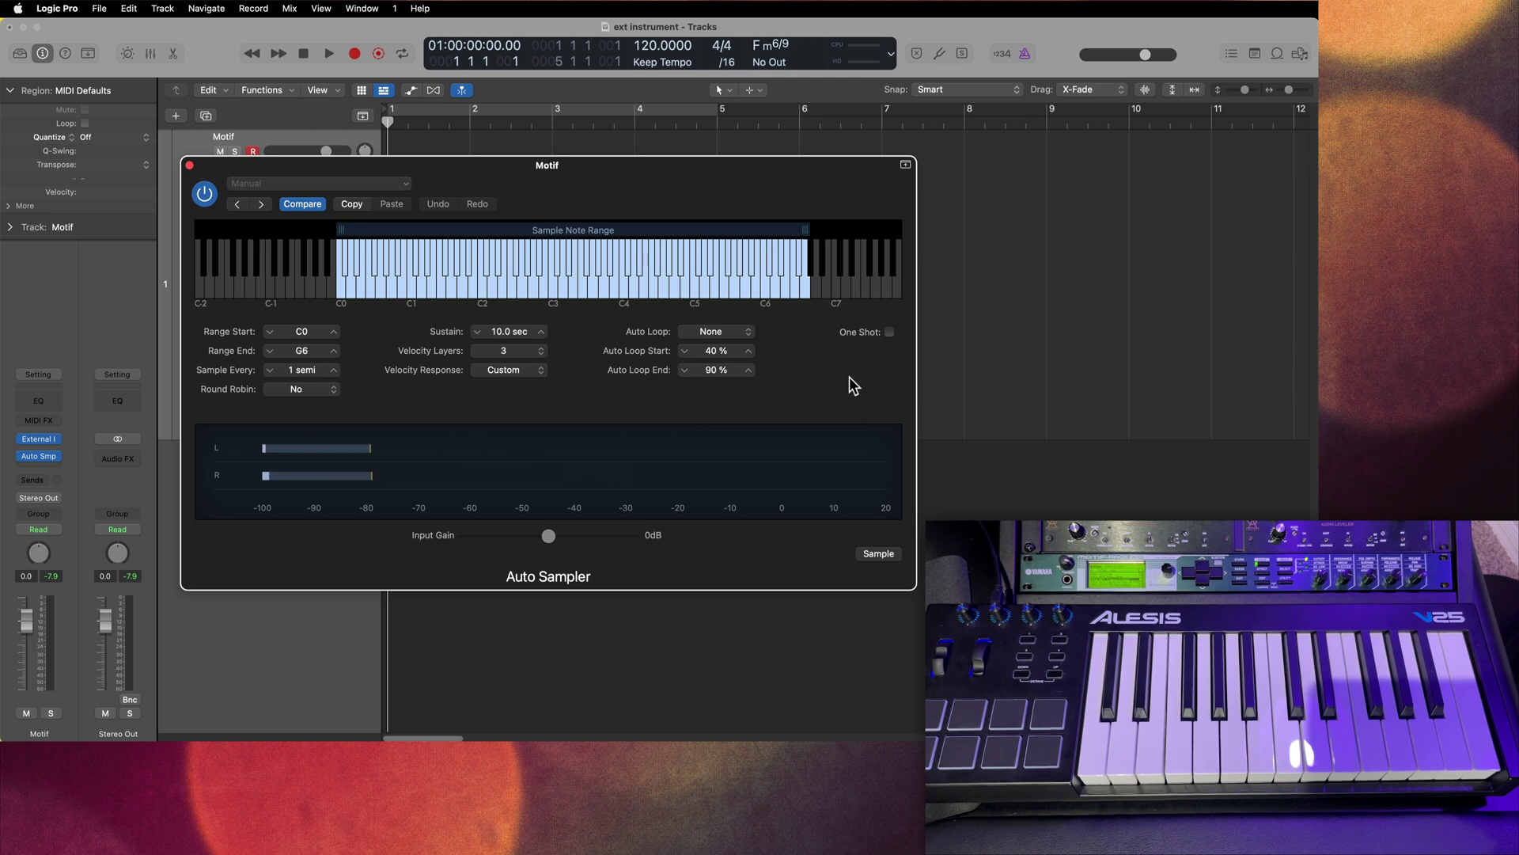
- Leave the Auto Sampler's Auto Loop mode set to None
{"action": "left_click", "coordinate": [733, 336]}
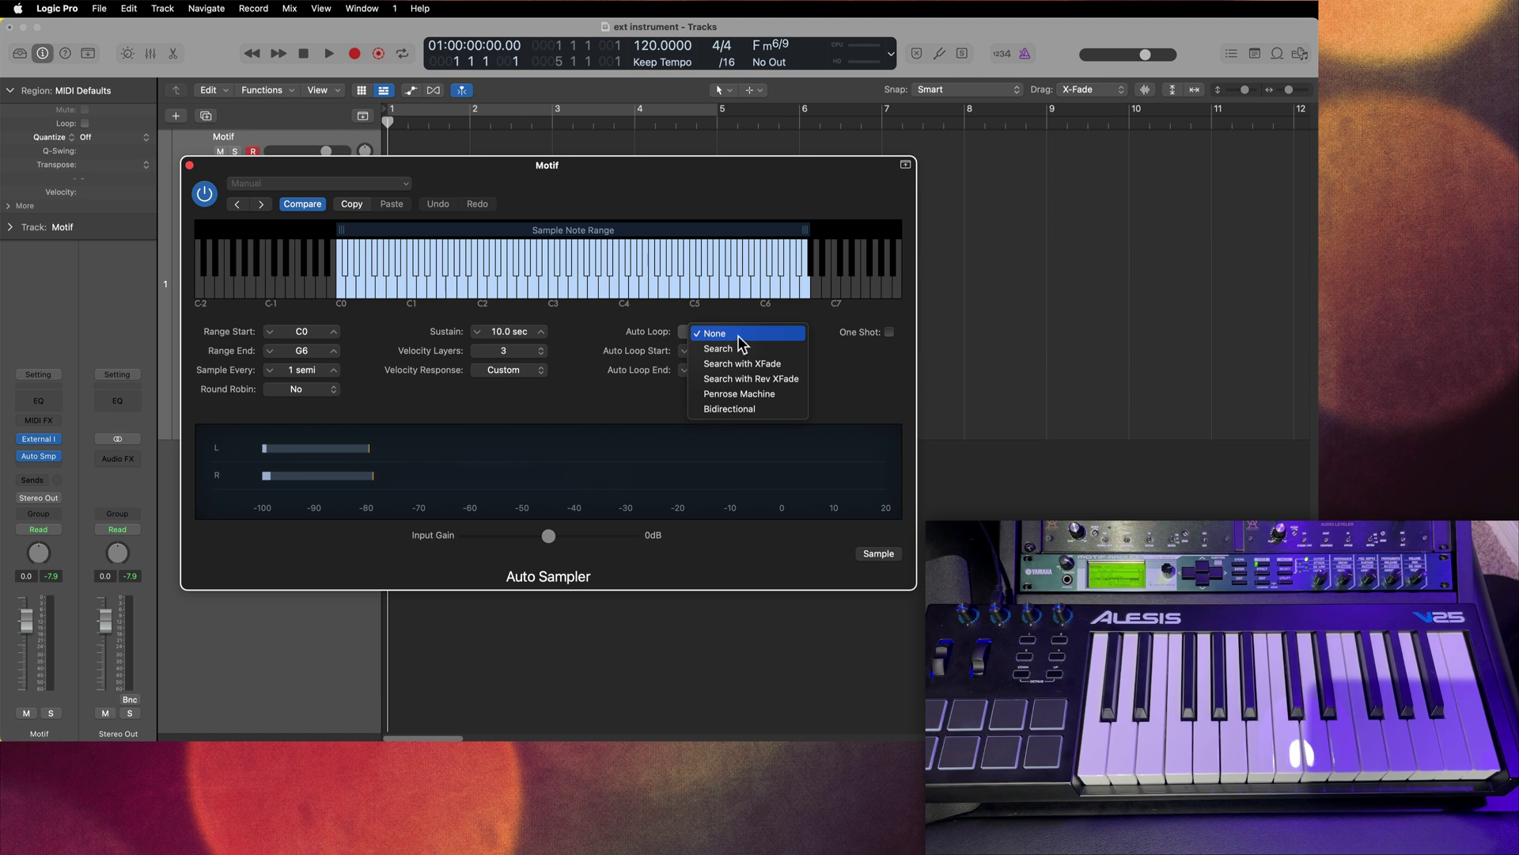
{"action": "left_click", "coordinate": [737, 333]}
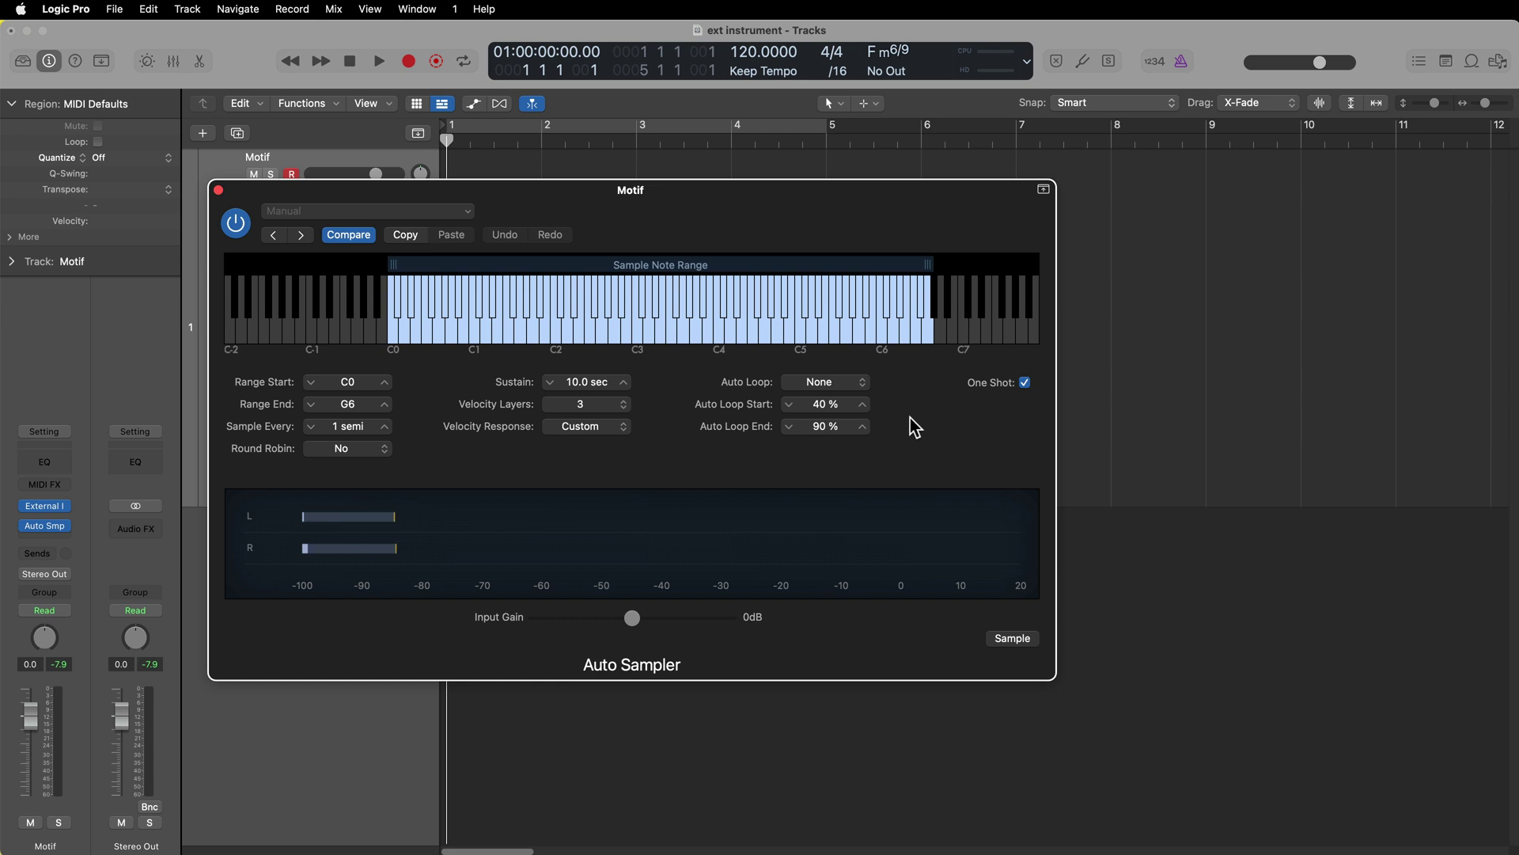
- Start sampling the Motif synth as the instrument 'Motif XS - Trance Attack'
{"action": "left_click", "coordinate": [1004, 640]}
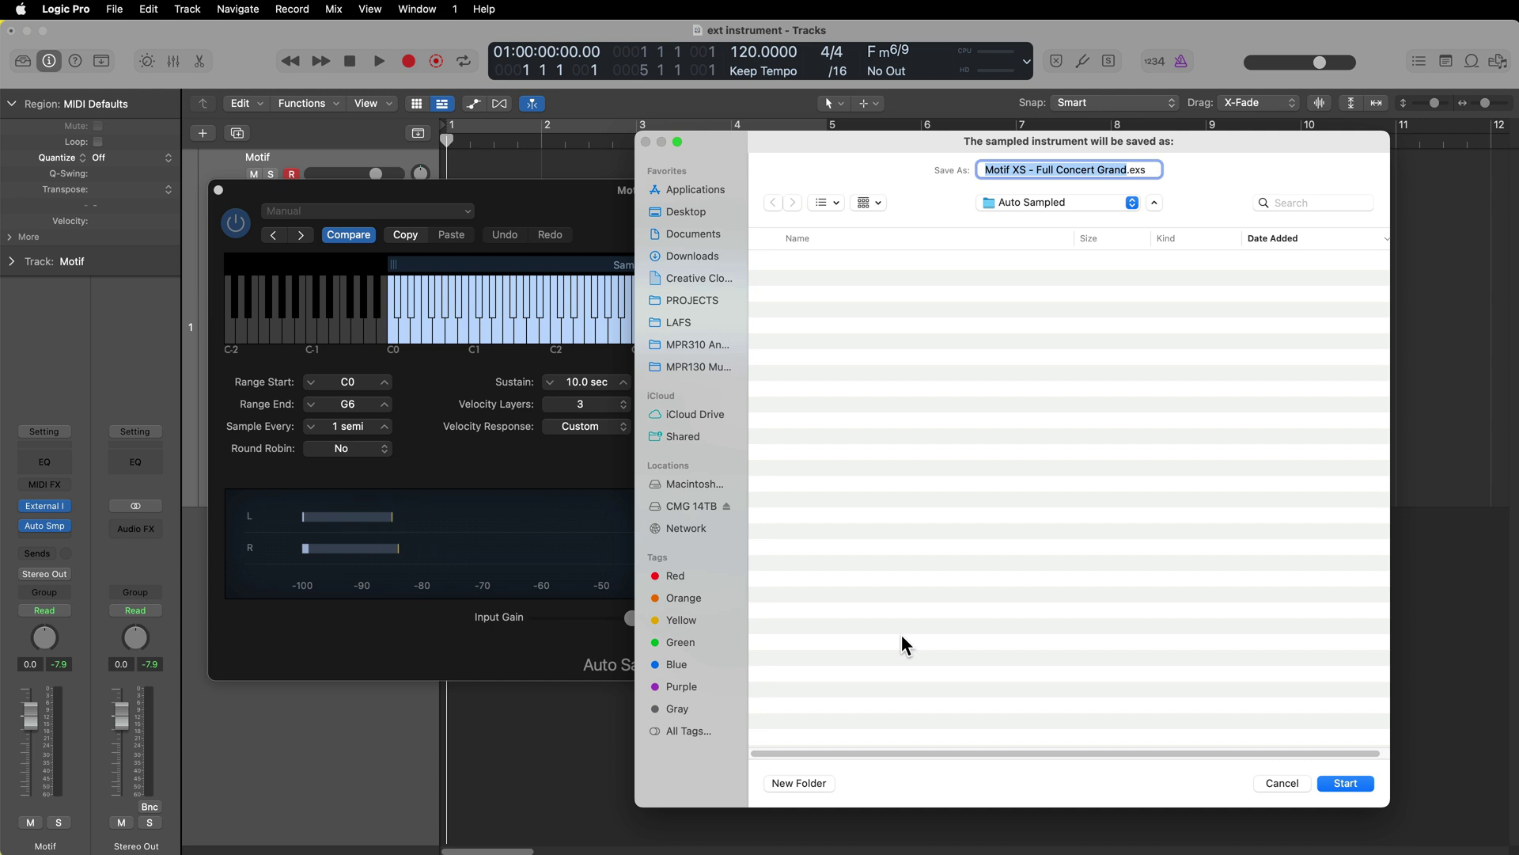
{"action": "type", "text": "Motif"}
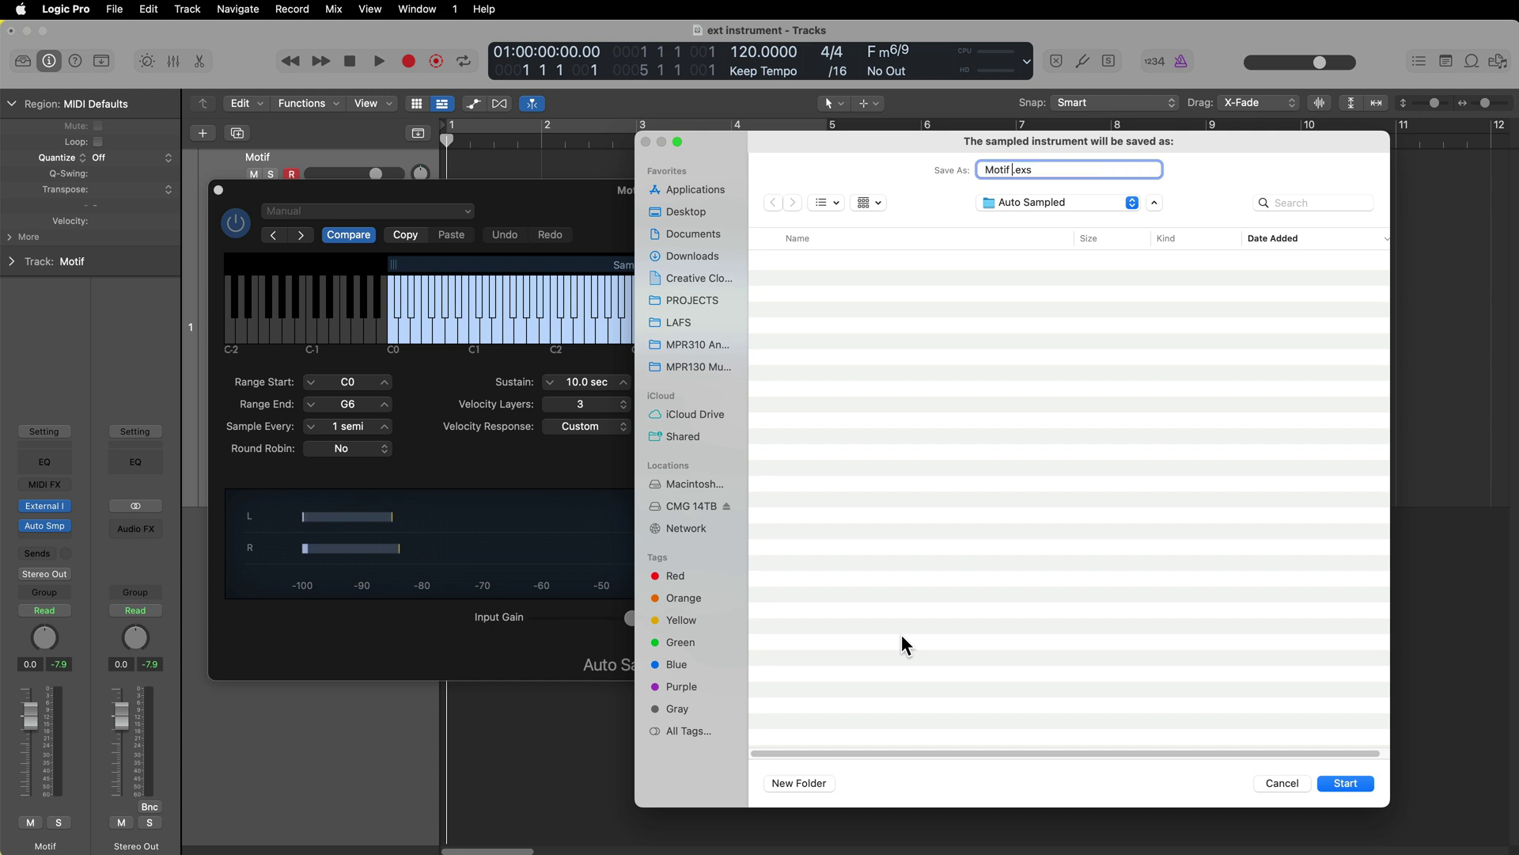
{"action": "type", "text": " XS - Trance Attack"}
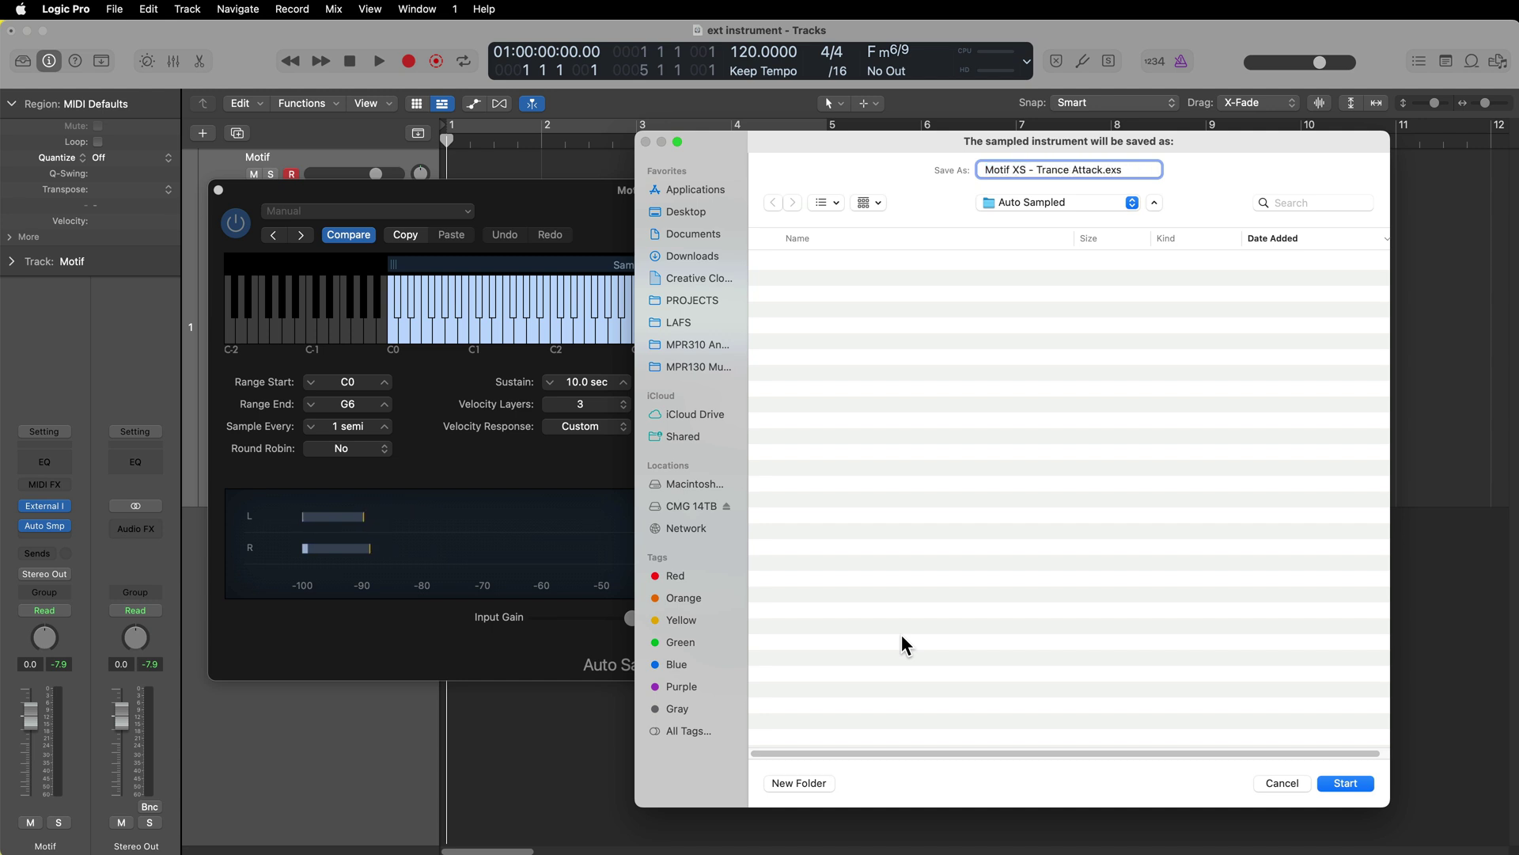
{"action": "key", "text": "Return"}
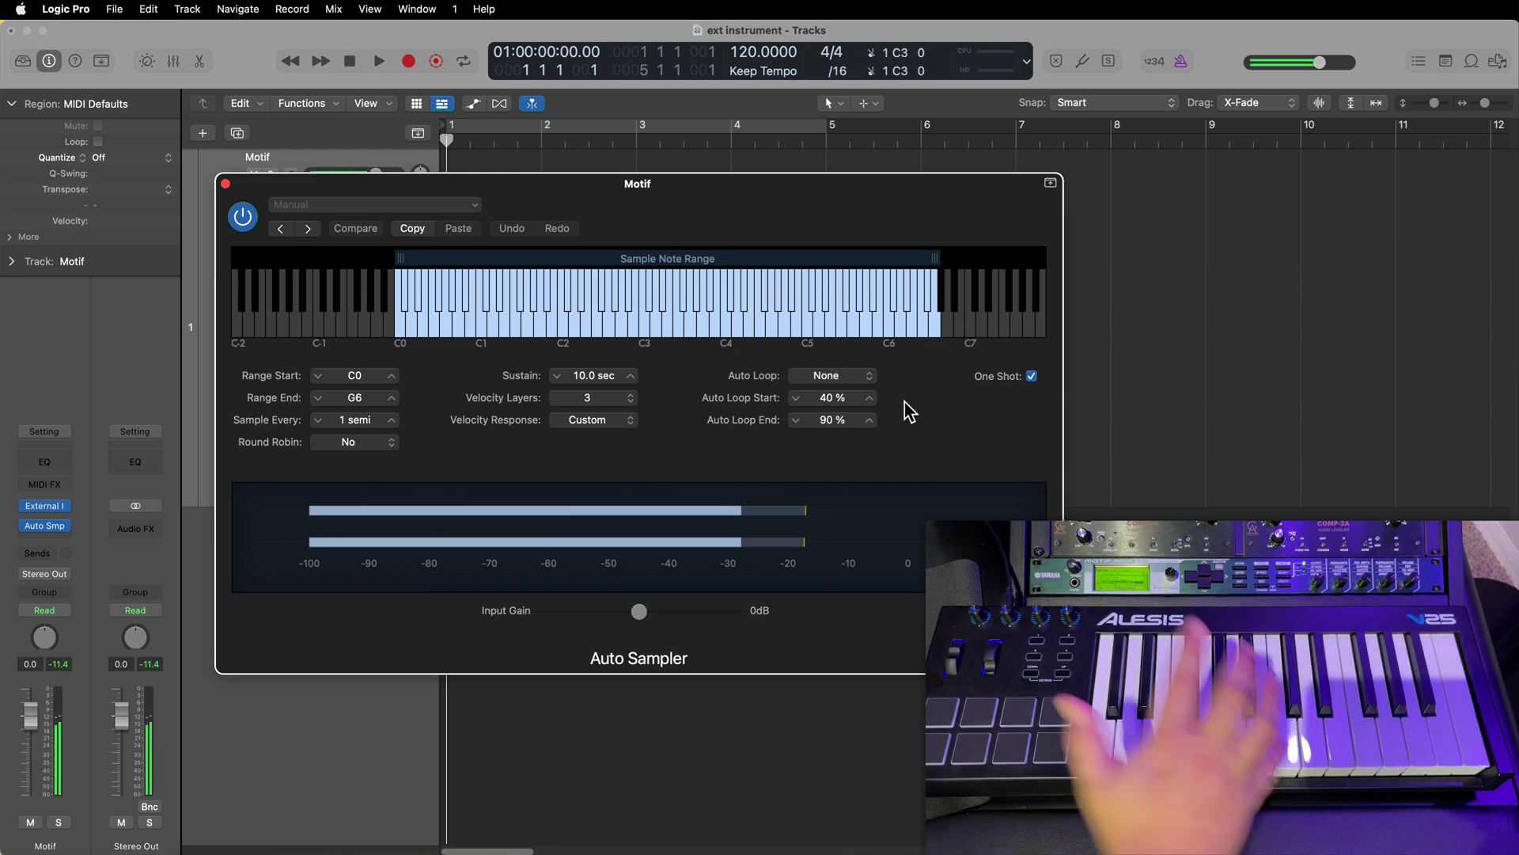
- Close the Auto Sampler, mute the Motif track and shrink its height
{"action": "left_click", "coordinate": [225, 184]}
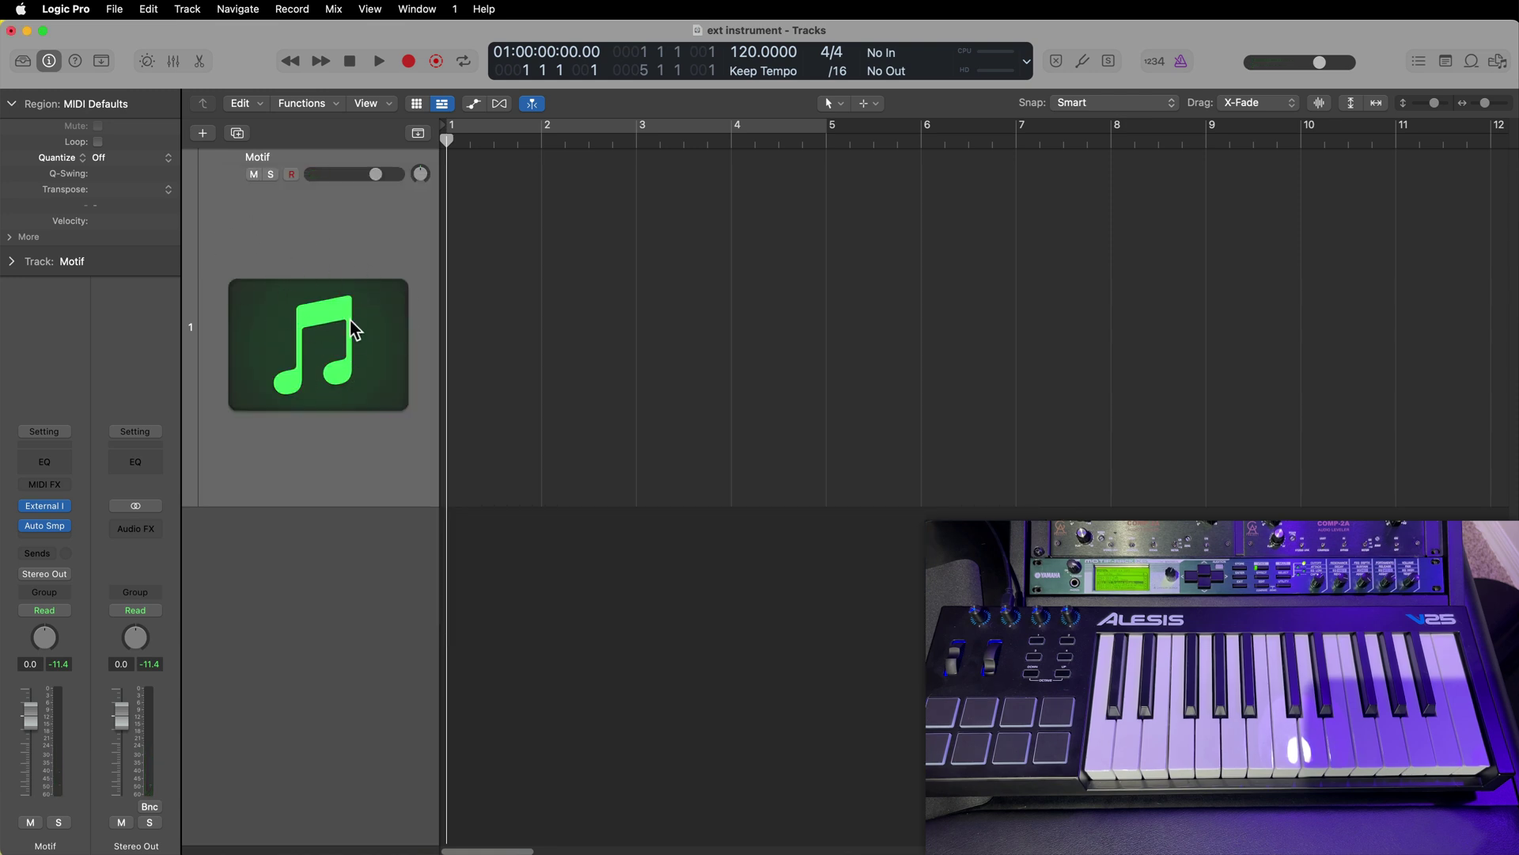
{"action": "left_click", "coordinate": [253, 175]}
{"action": "left_click_drag", "start_coordinate": [291, 509], "coordinate": [317, 306]}
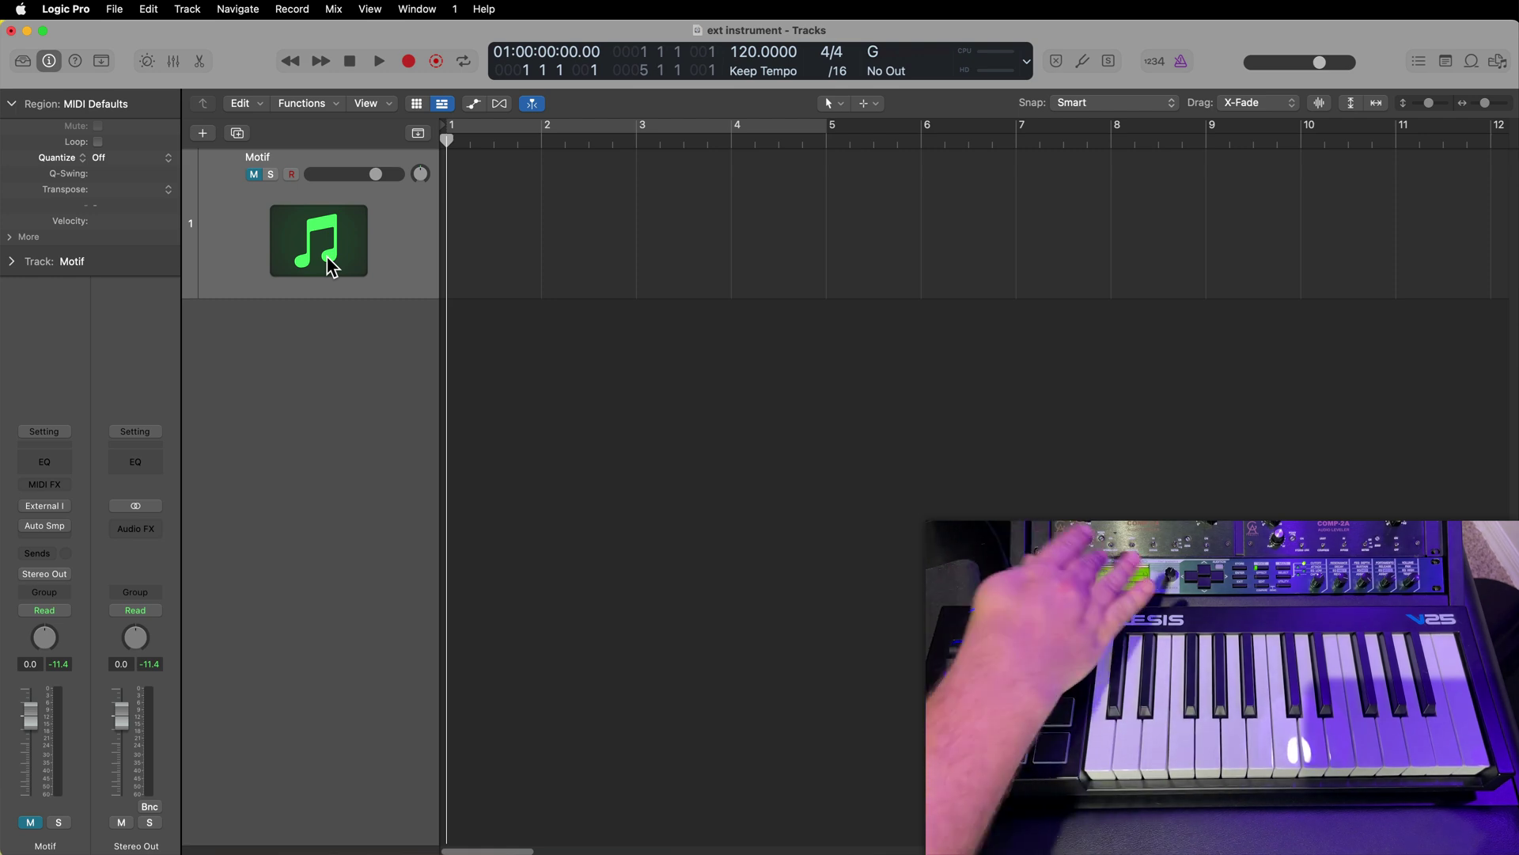
- Add a new software instrument track, Inst 2, below Motif and enlarge its height
{"action": "double_click", "coordinate": [350, 468]}
{"action": "key", "text": "ctrl+z"}
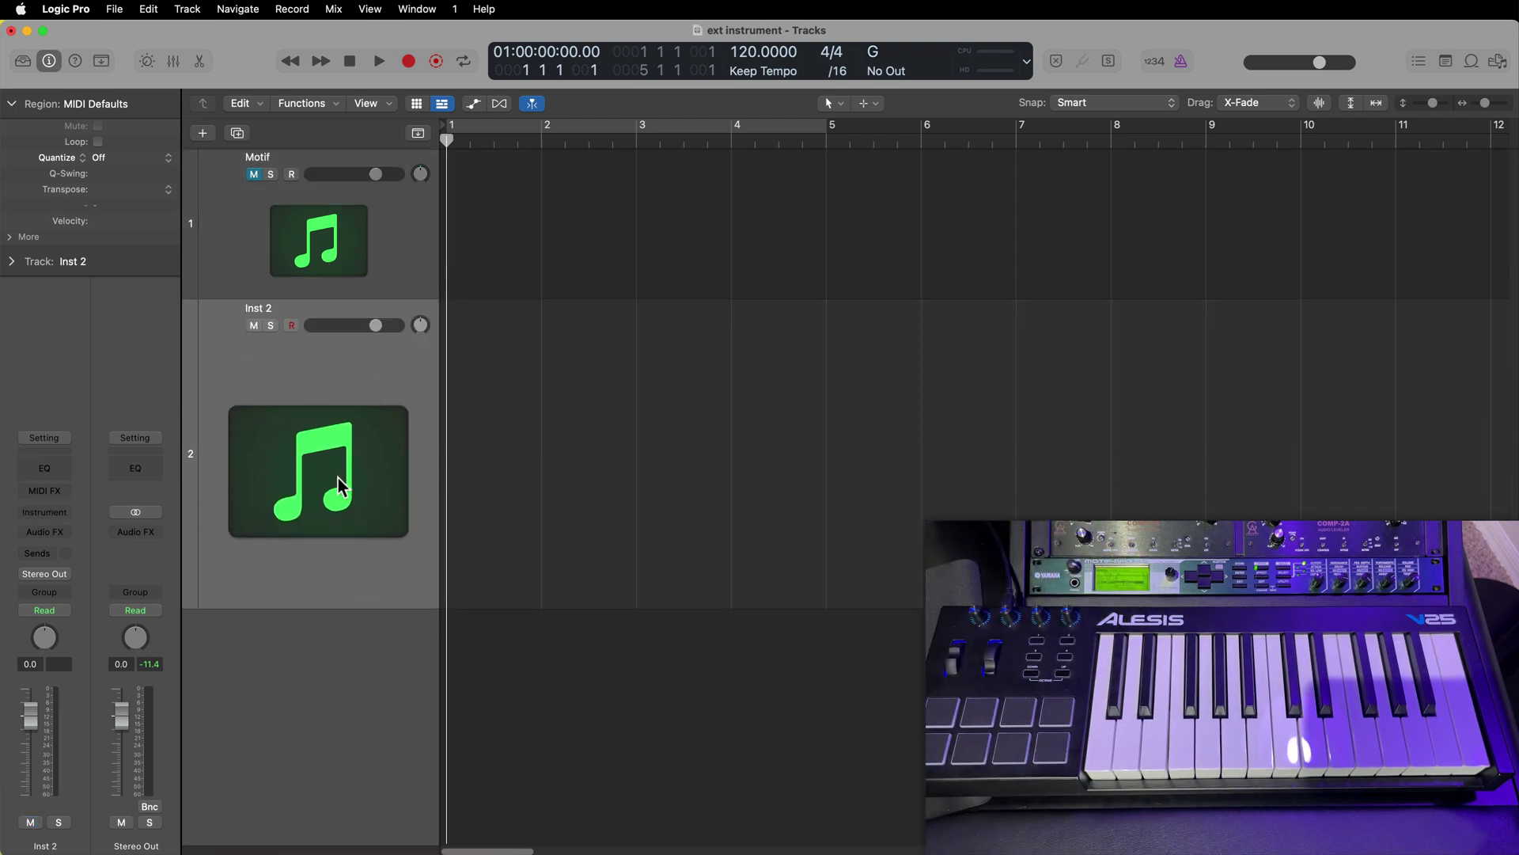
{"action": "left_click", "coordinate": [67, 511]}
- Load a mono Sampler on Inst 2 with the Auto Sampled 'Motif XS - Trance Attack' preset
{"action": "mouse_move", "coordinate": [141, 561]}
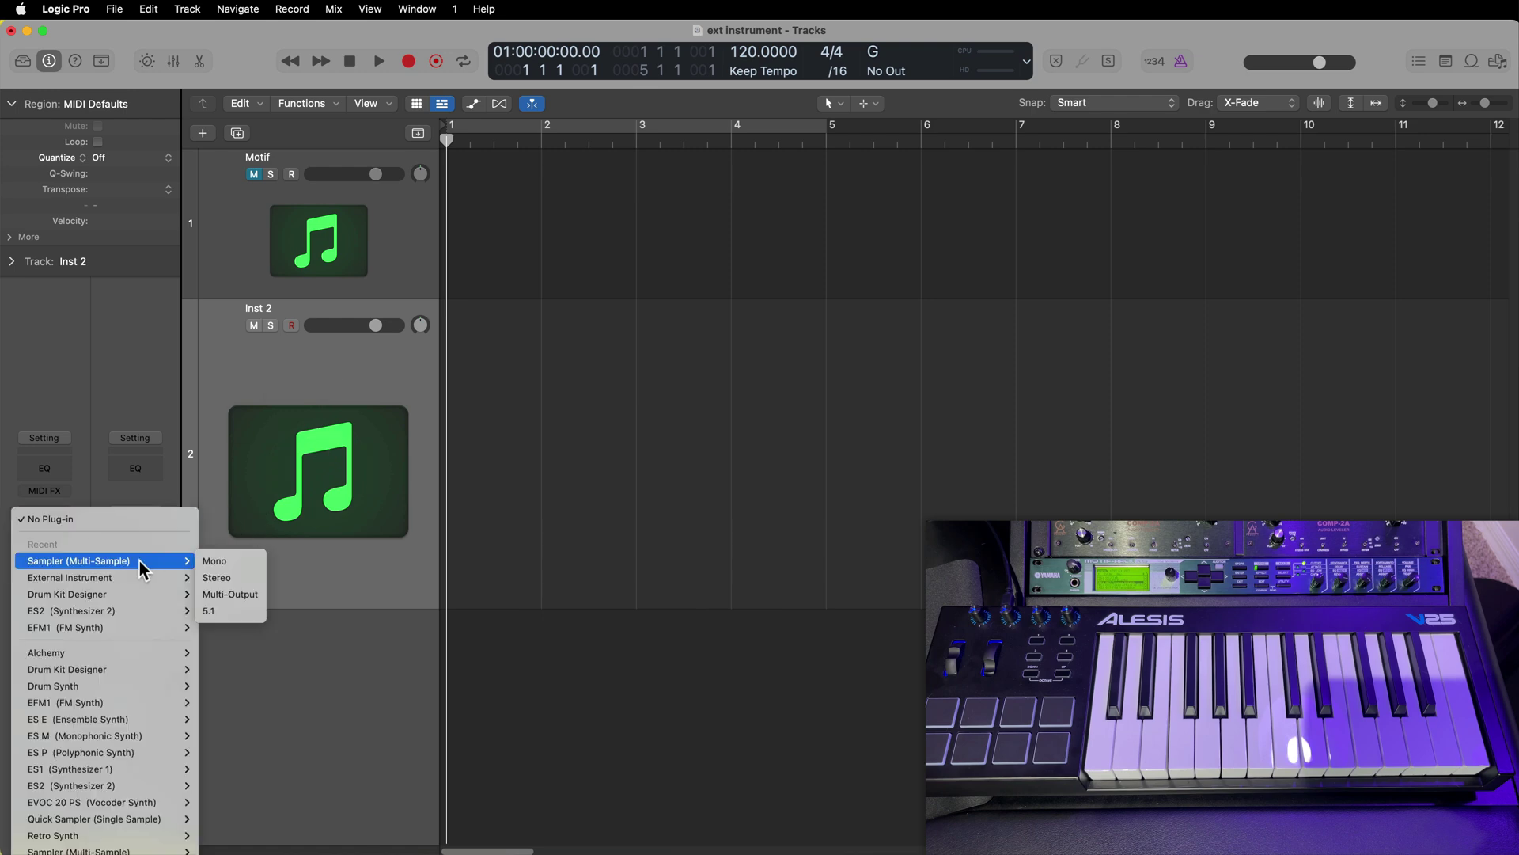
{"action": "left_click", "coordinate": [215, 560]}
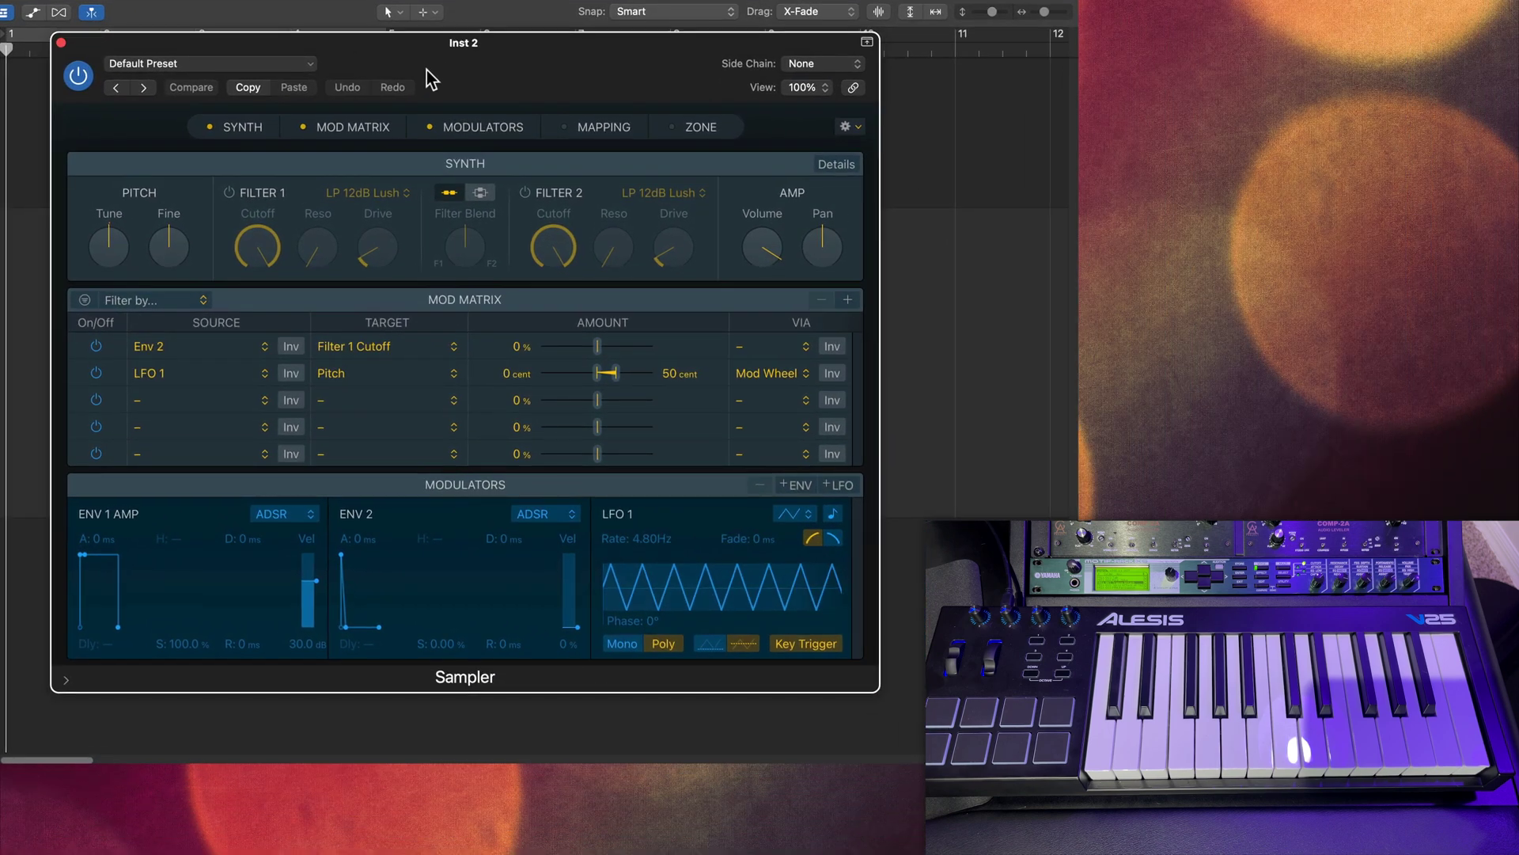
{"action": "left_click", "coordinate": [183, 65]}
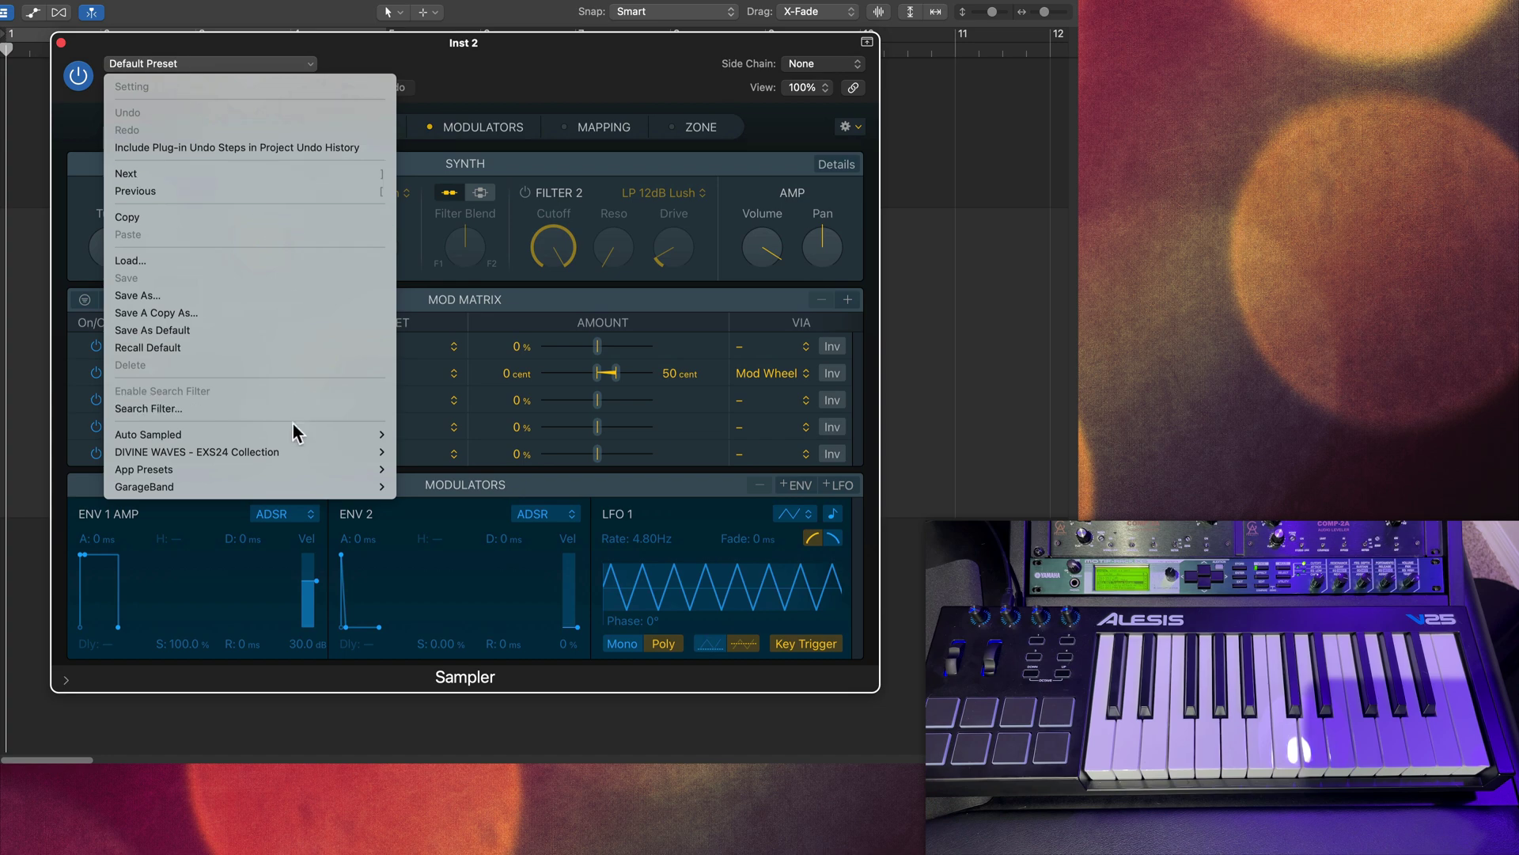
{"action": "mouse_move", "coordinate": [295, 434]}
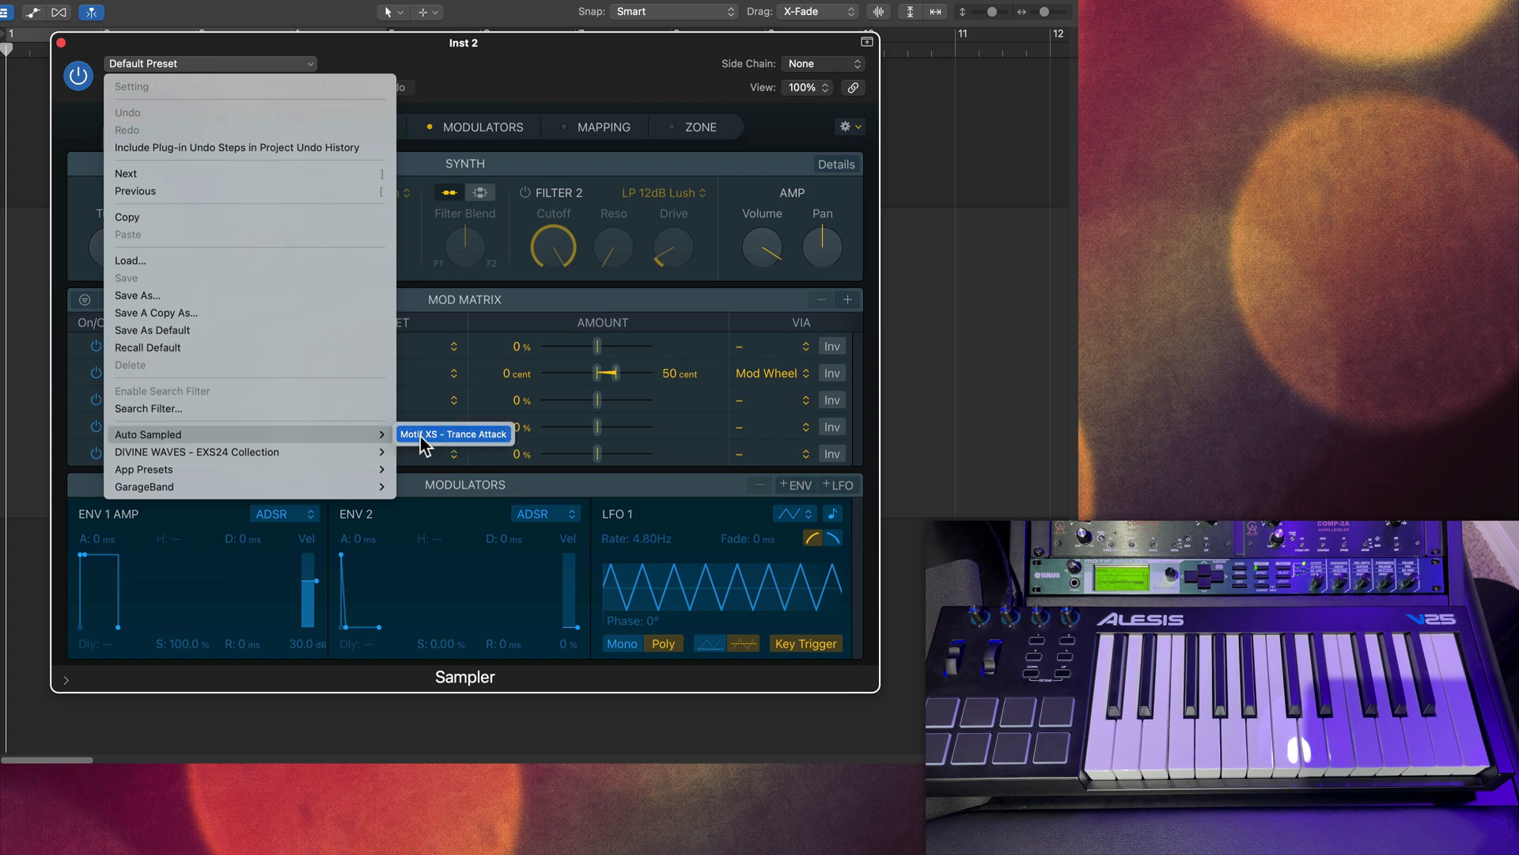
{"action": "left_click", "coordinate": [473, 435]}
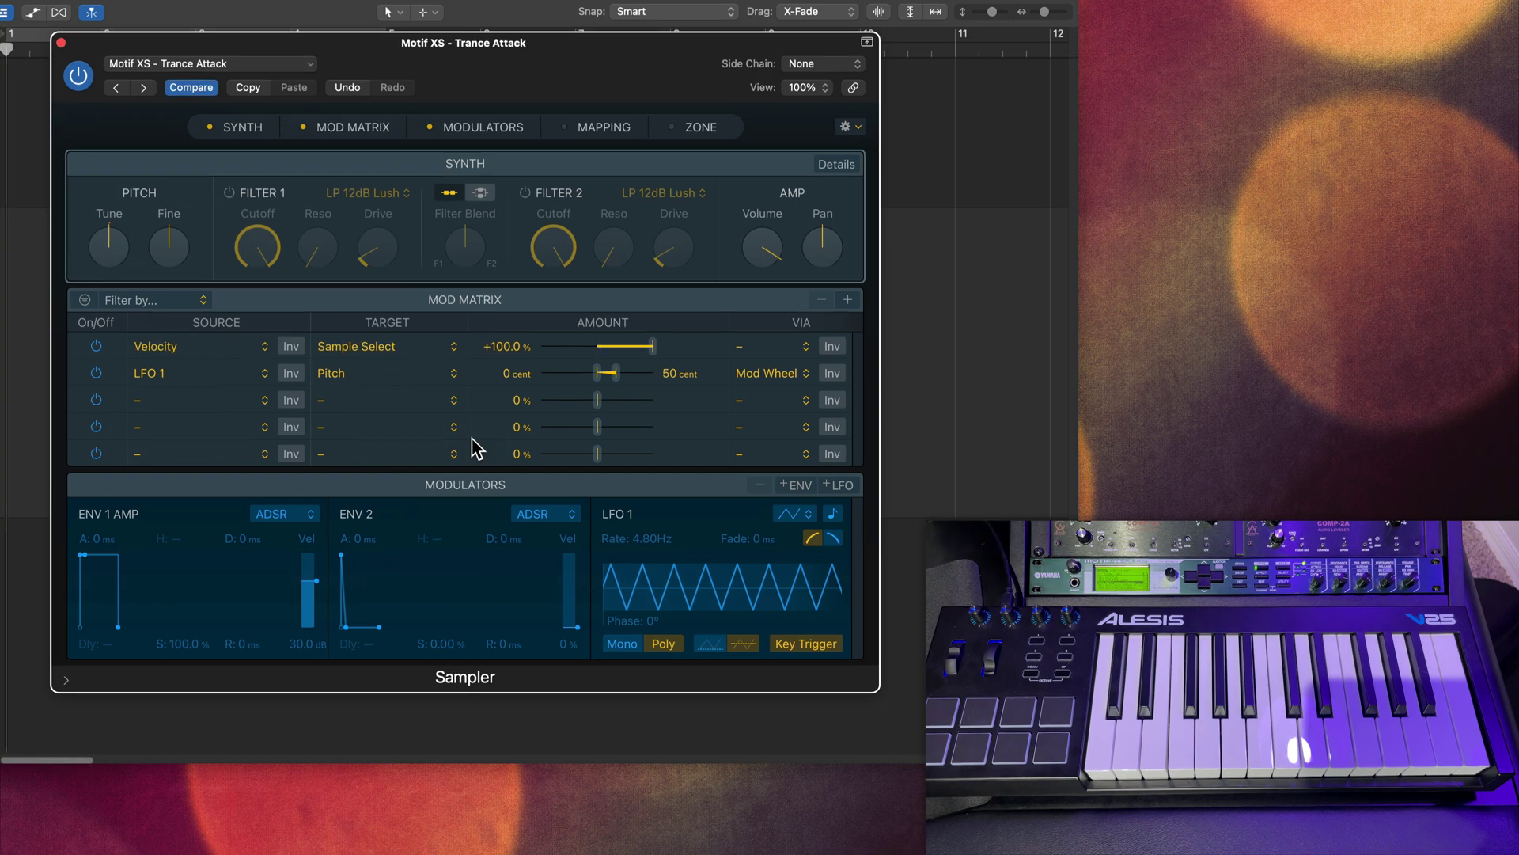
{"action": "left_click", "coordinate": [585, 128]}
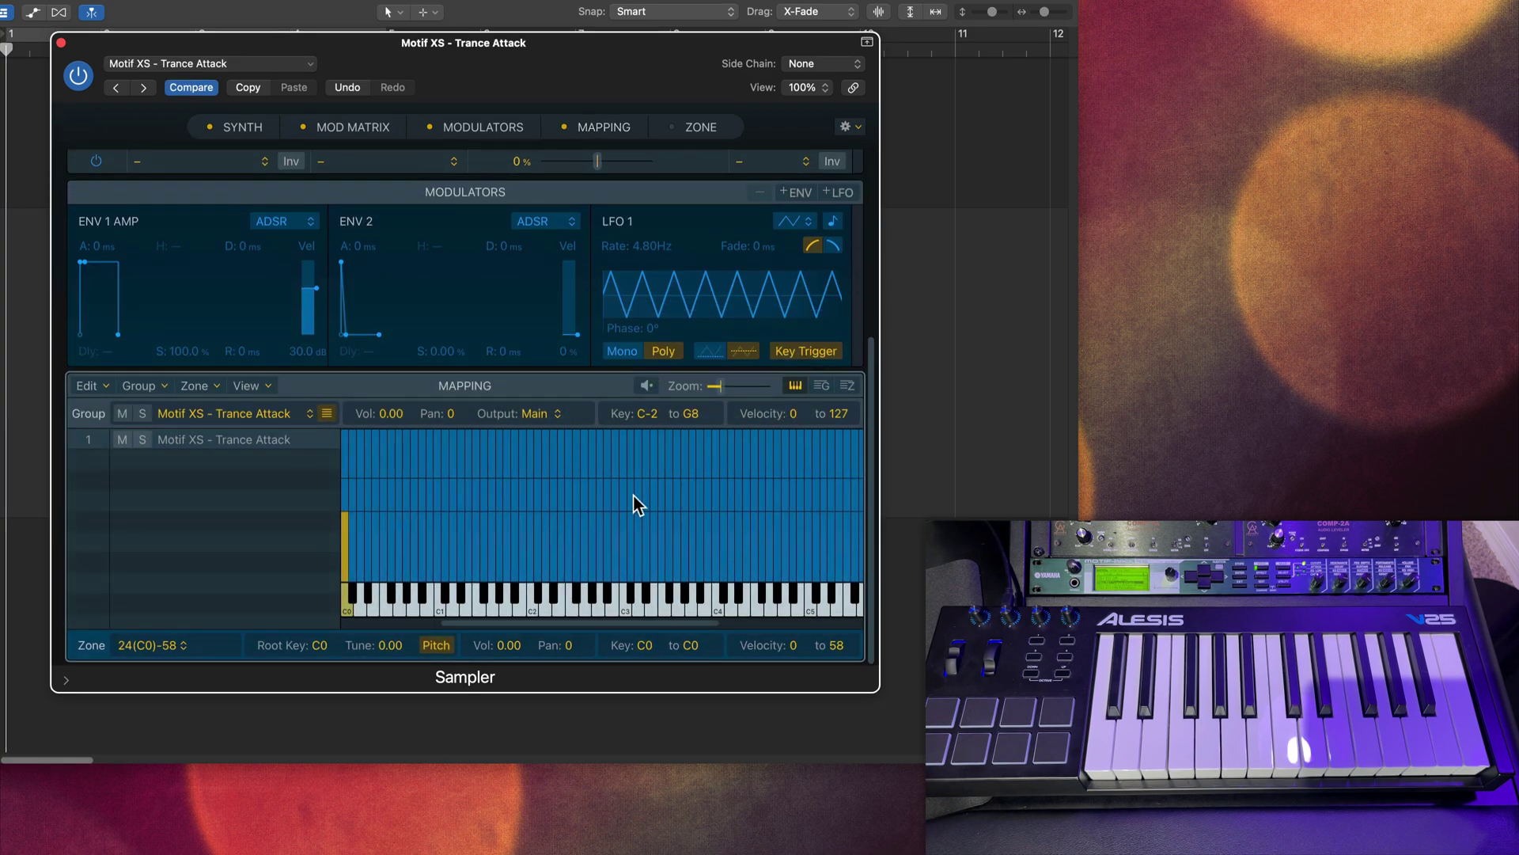
{"action": "left_click_drag", "start_coordinate": [630, 623], "coordinate": [567, 623]}
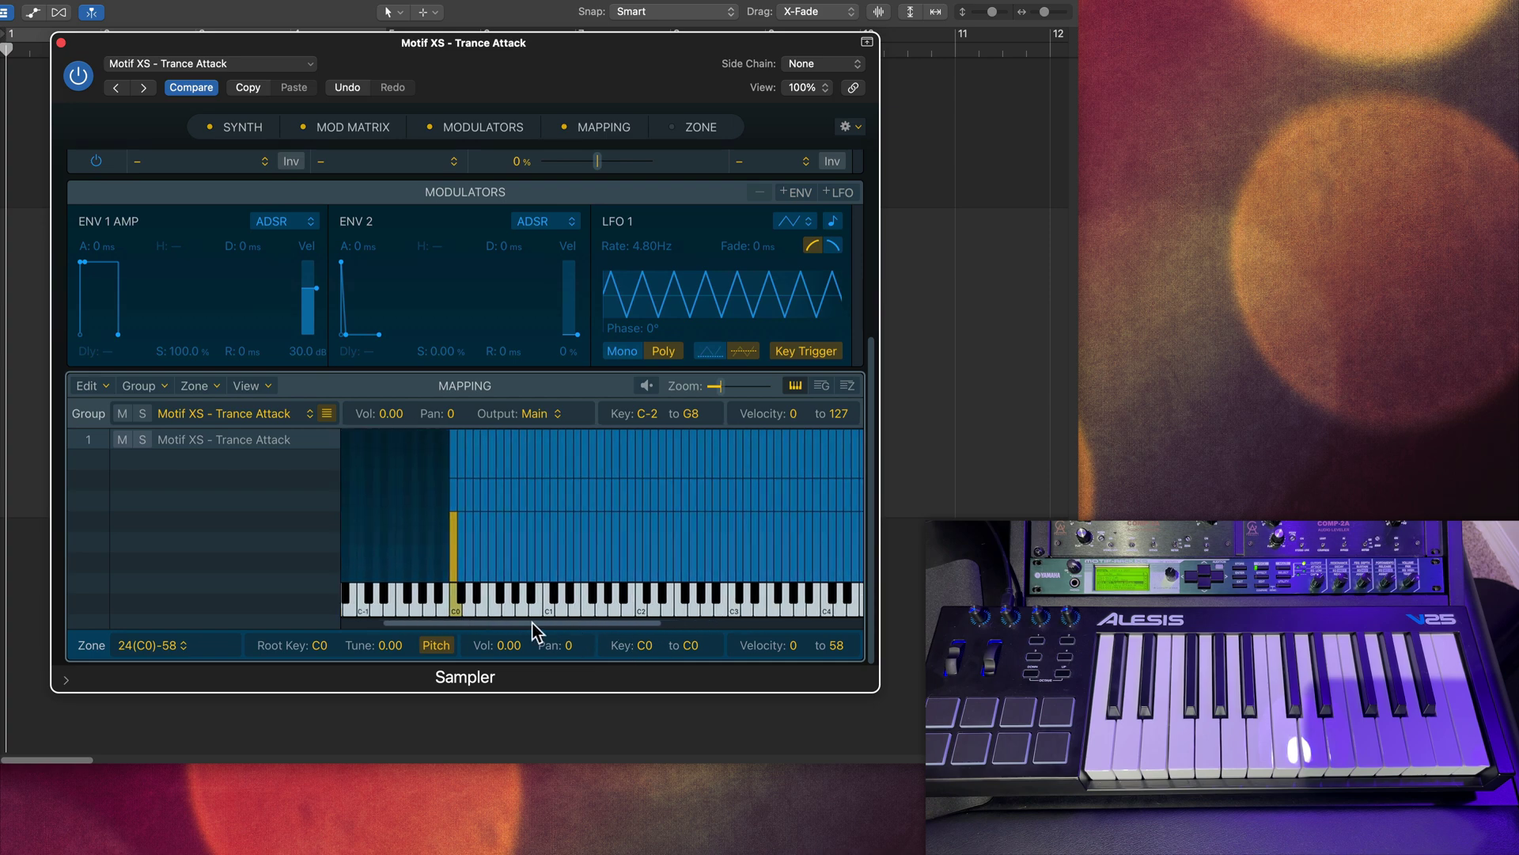
{"action": "left_click_drag", "start_coordinate": [452, 622], "coordinate": [638, 641]}
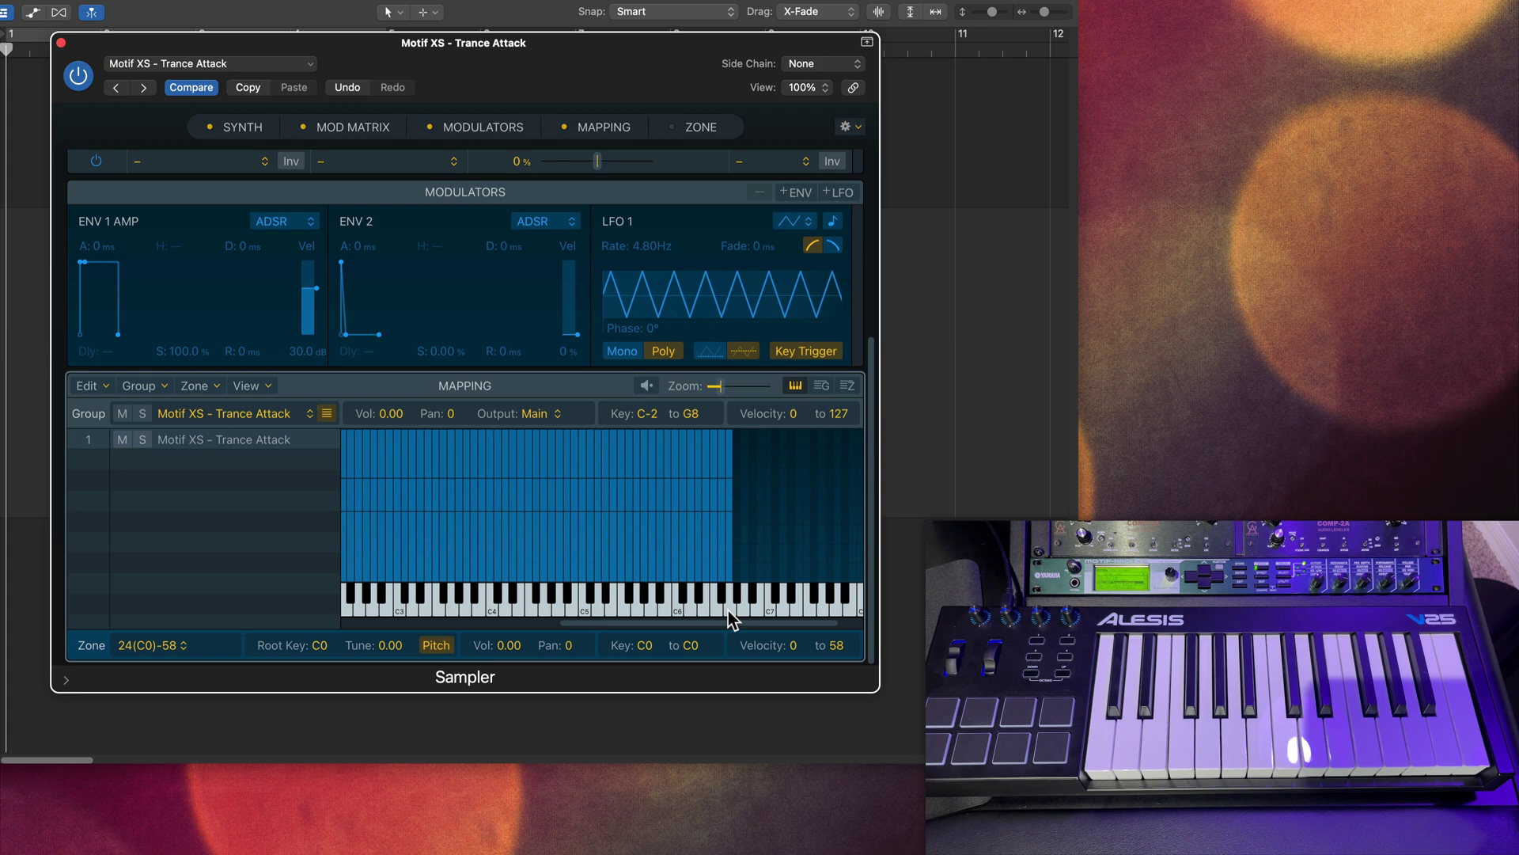
{"action": "left_click_drag", "start_coordinate": [728, 619], "coordinate": [566, 634]}
{"action": "scroll", "coordinate": [435, 553], "scroll_direction": "up", "scroll_amount": 3}
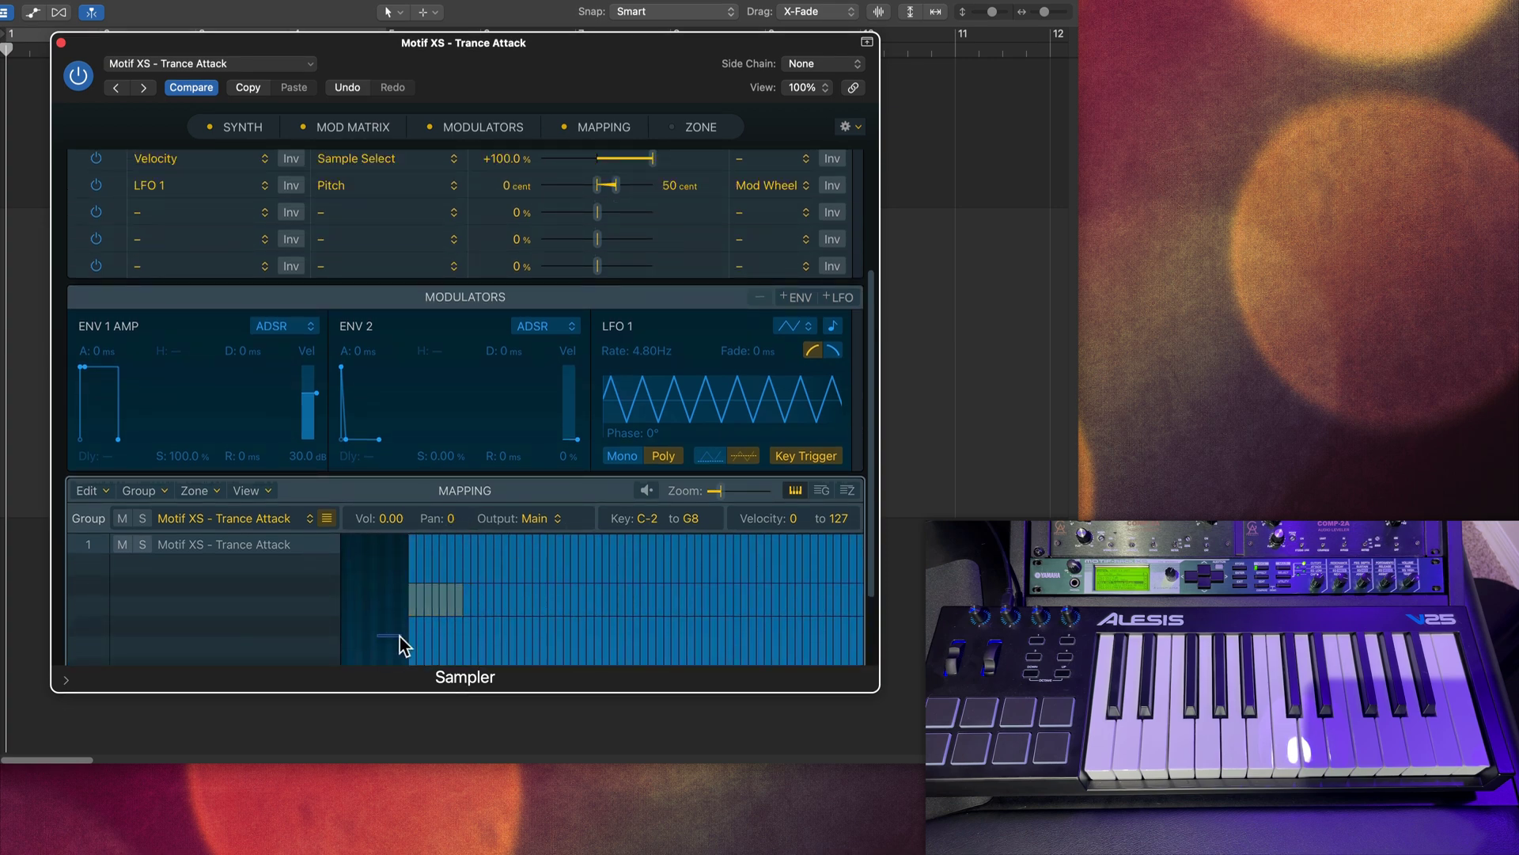
{"action": "scroll", "coordinate": [445, 550], "scroll_direction": "down", "scroll_amount": 3}
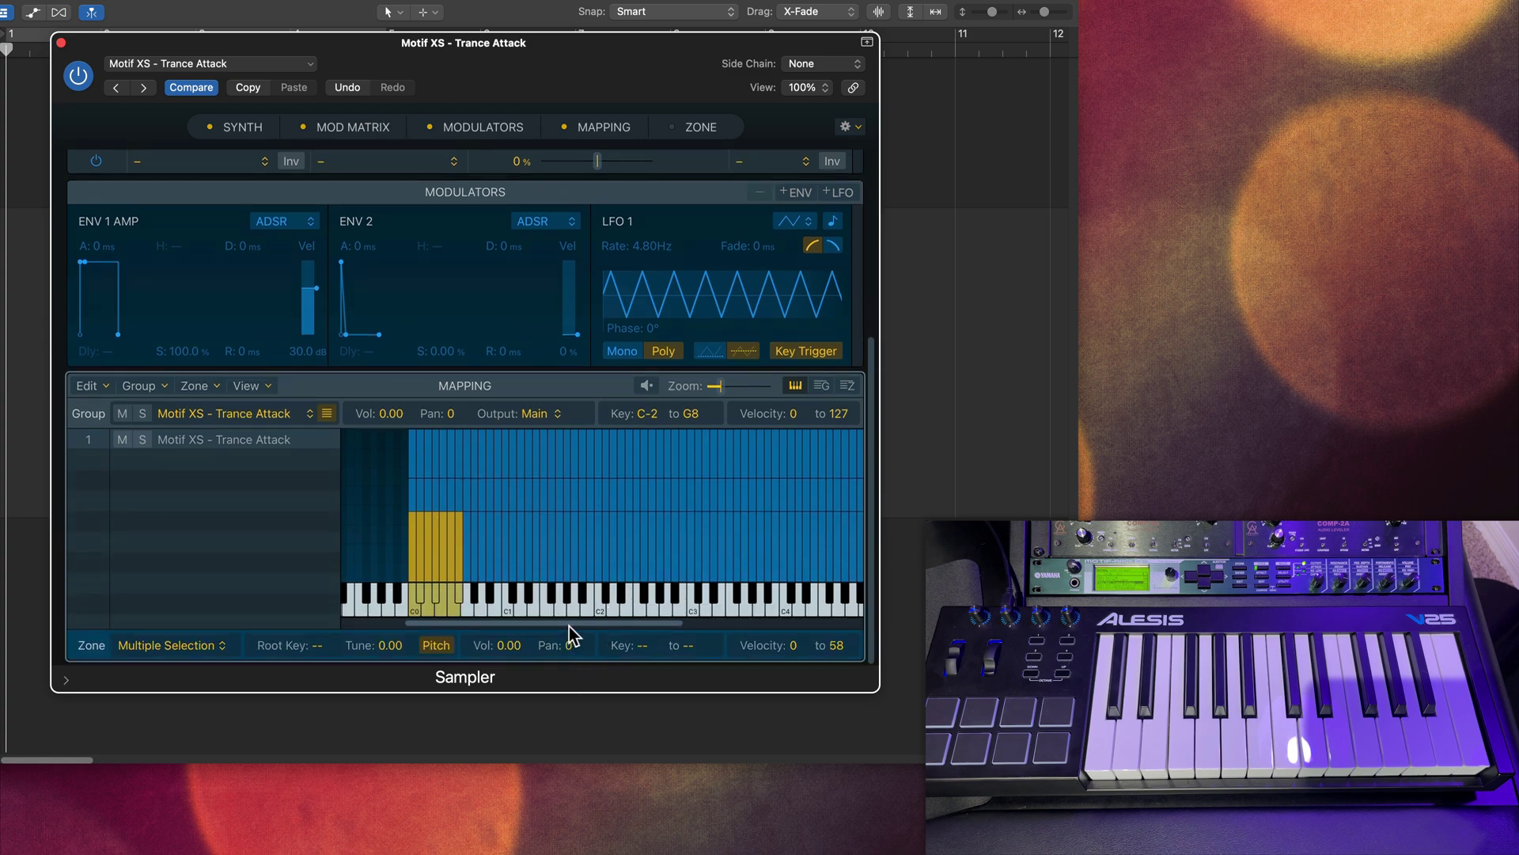
{"action": "left_click", "coordinate": [241, 128]}
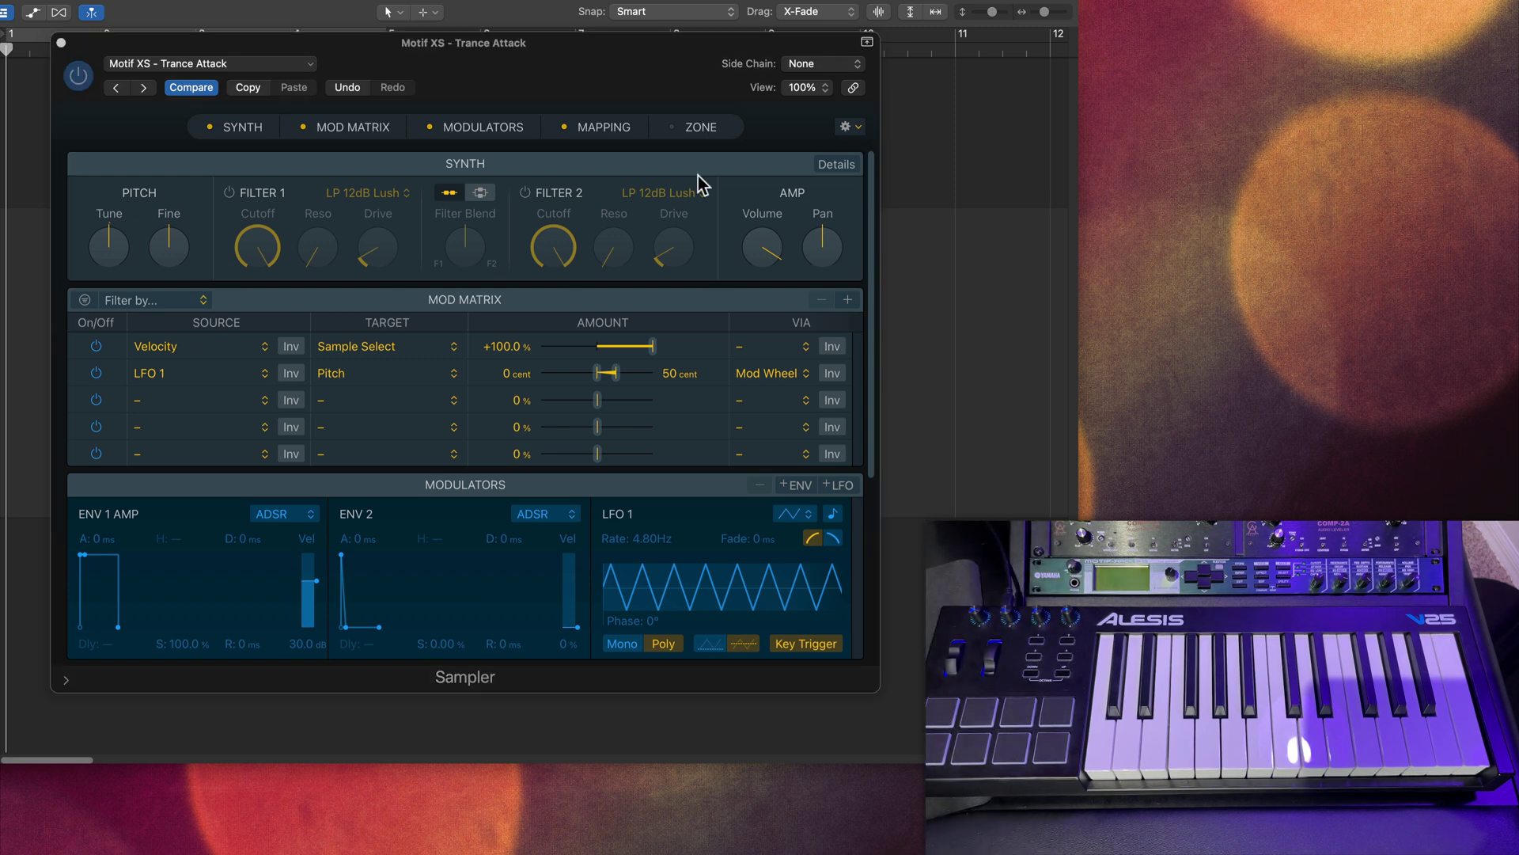
- Bring the Sampler window into focus to edit its Mod Matrix
{"action": "left_click", "coordinate": [562, 53]}
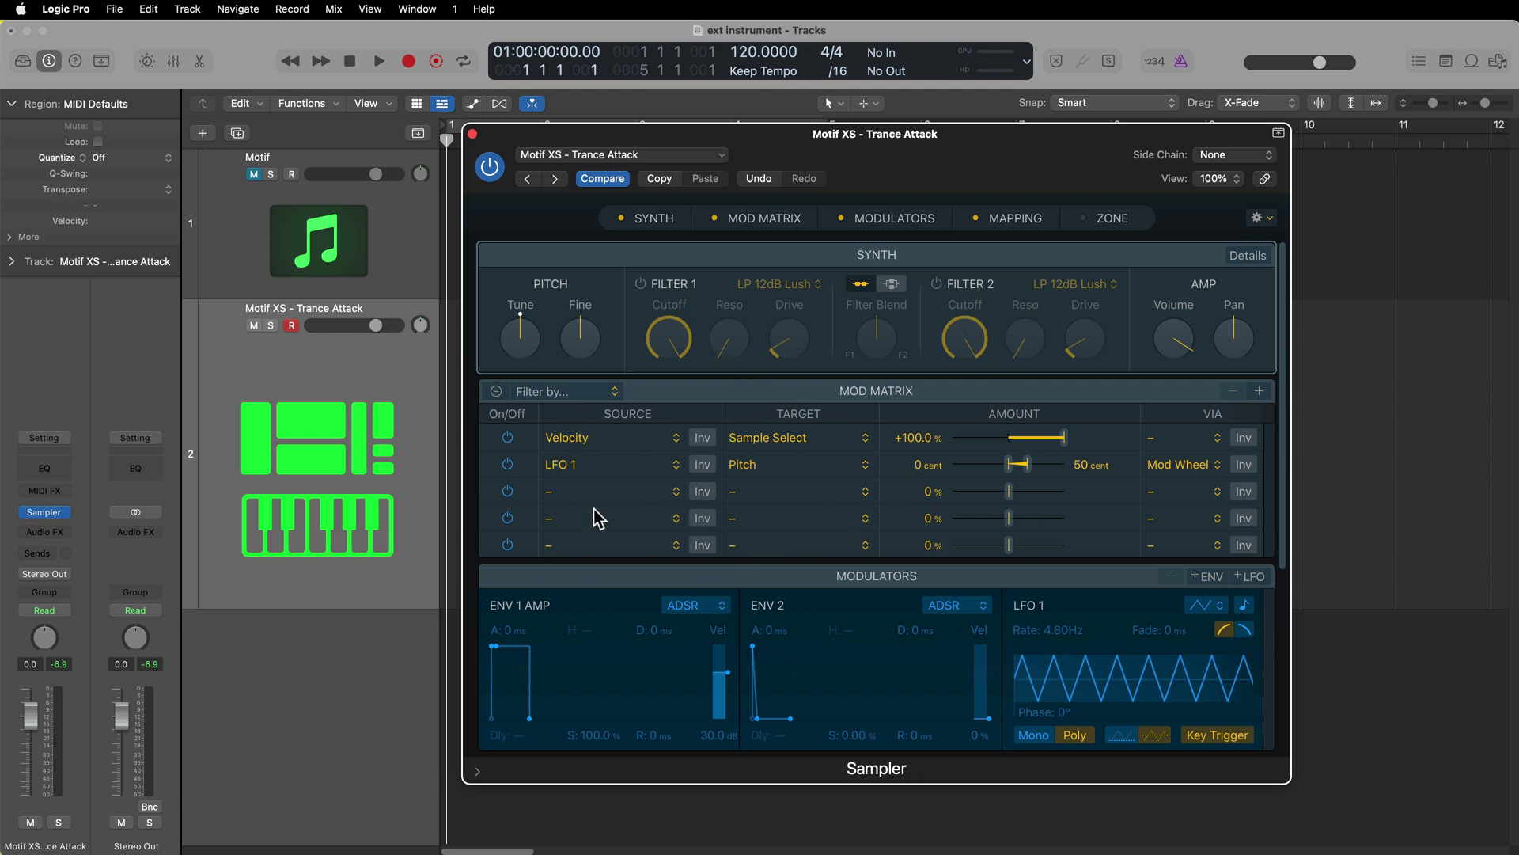
- Close Sampler, insert a Blackhole reverb after it and raise its Mix to 80
{"action": "left_click", "coordinate": [472, 135]}
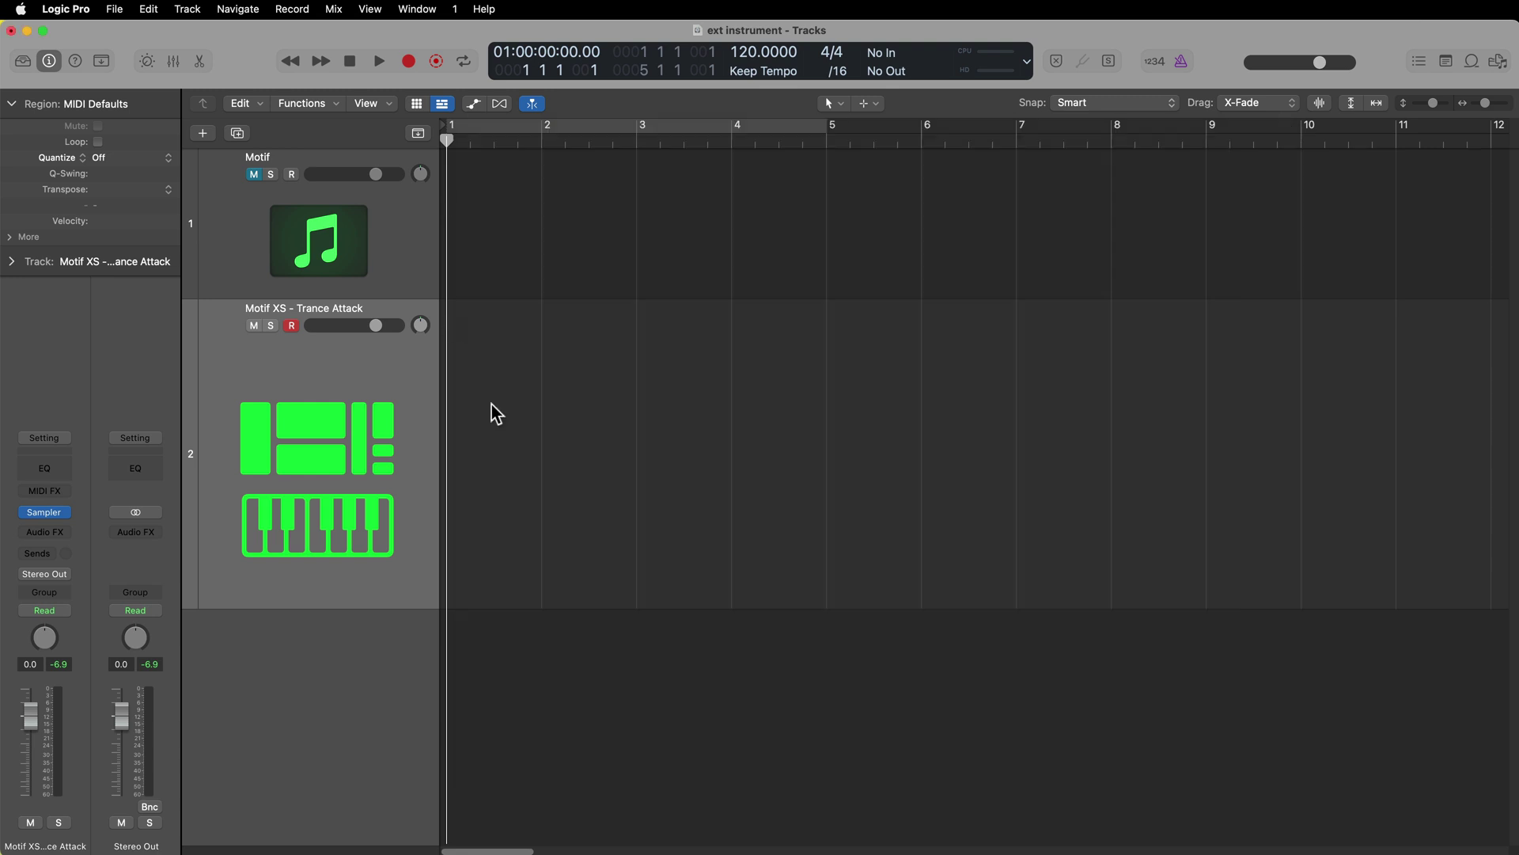
{"action": "left_click", "coordinate": [65, 532]}
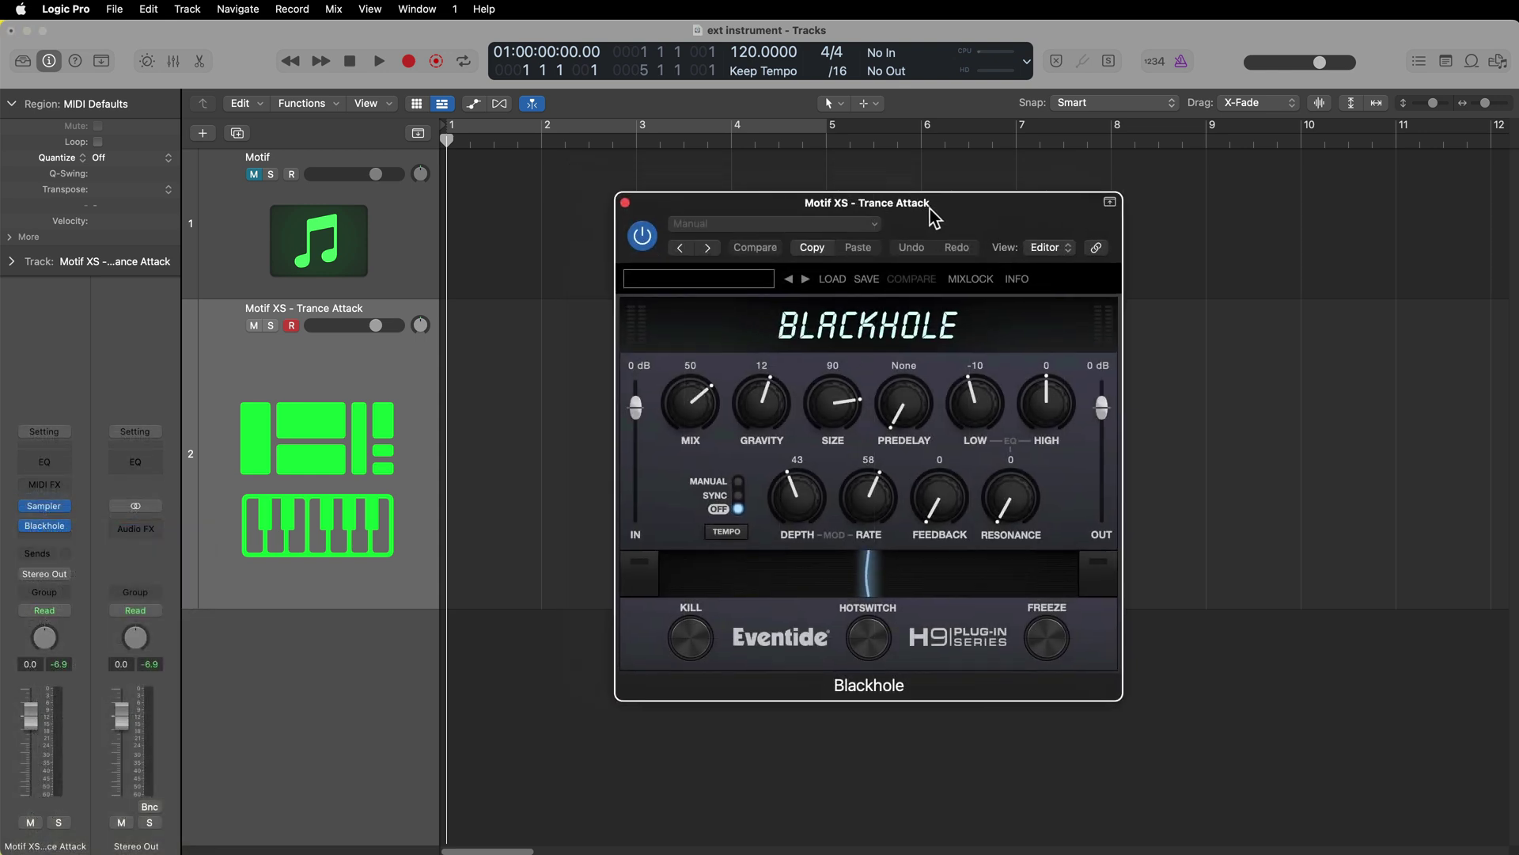
{"action": "left_click_drag", "start_coordinate": [925, 210], "coordinate": [1062, 229]}
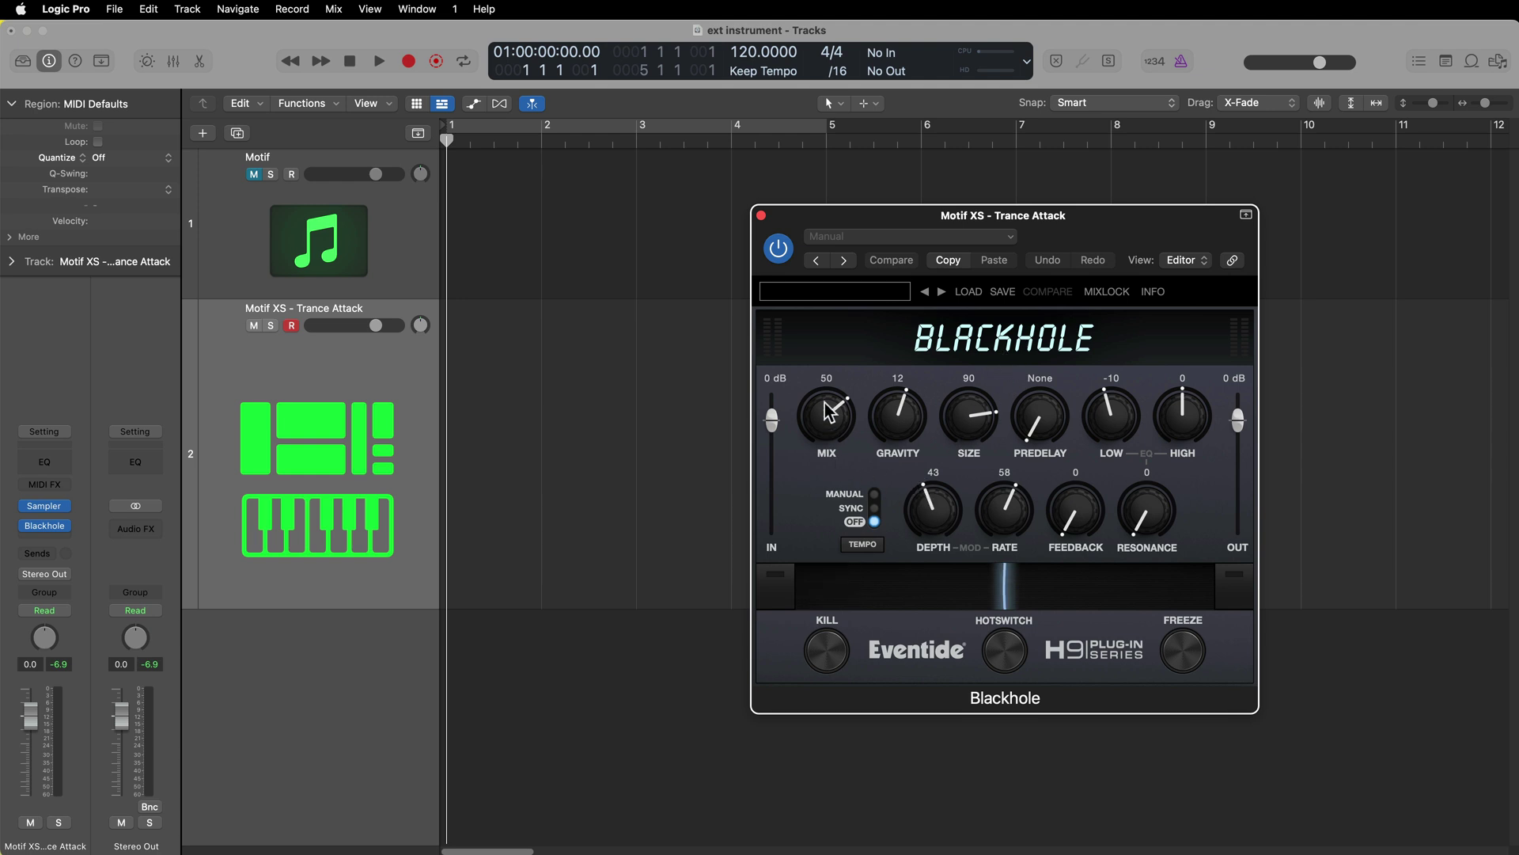
{"action": "left_click_drag", "start_coordinate": [829, 412], "coordinate": [829, 417]}
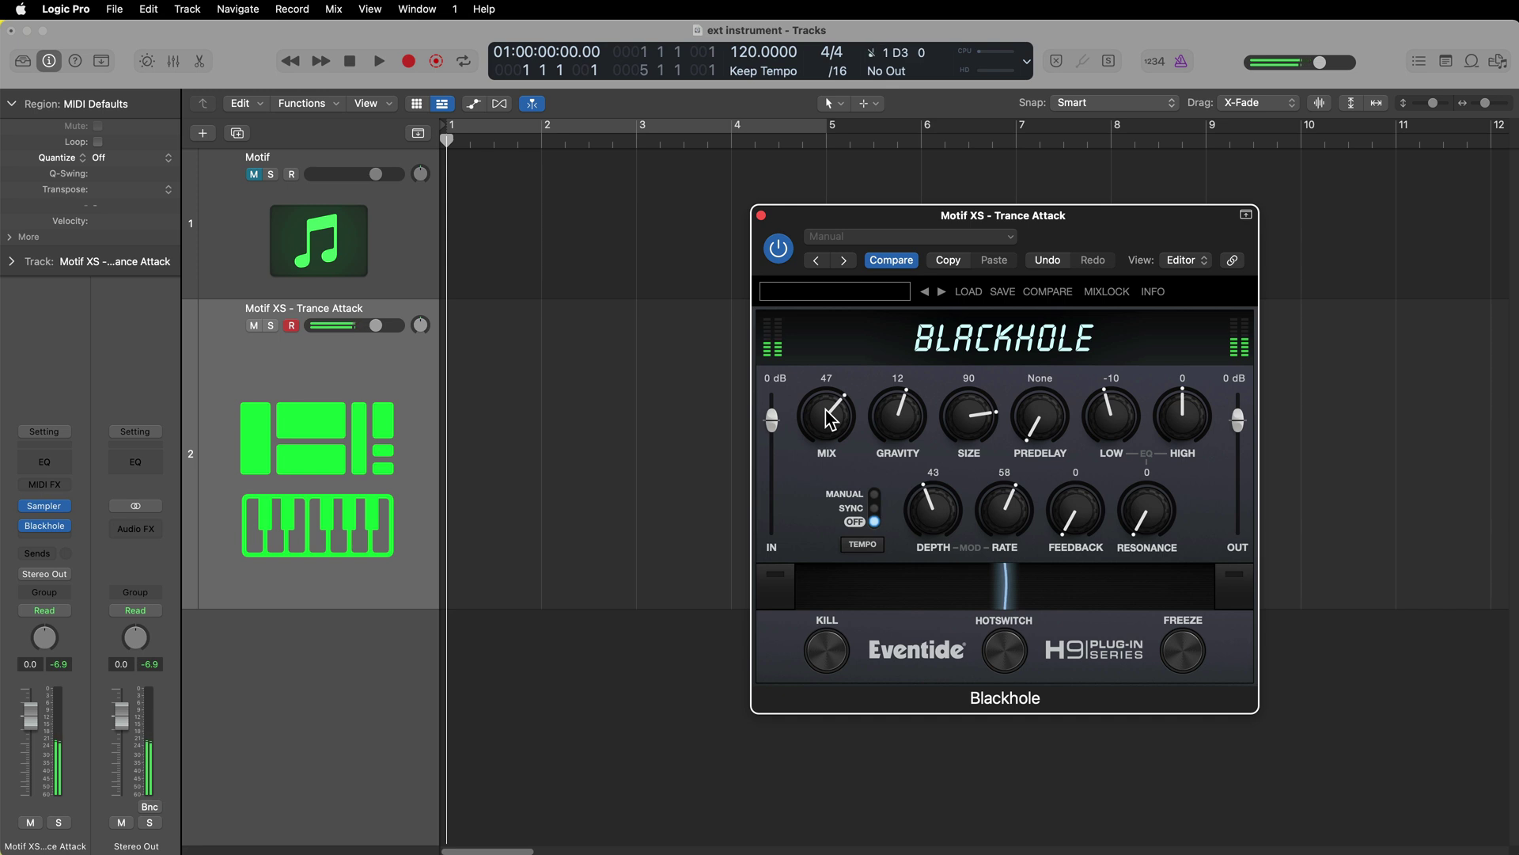
{"action": "left_click_drag", "start_coordinate": [826, 409], "coordinate": [834, 364]}
- Switch between the Sampler and Blackhole editors, then close the Blackhole reverb window
{"action": "left_click", "coordinate": [495, 487]}
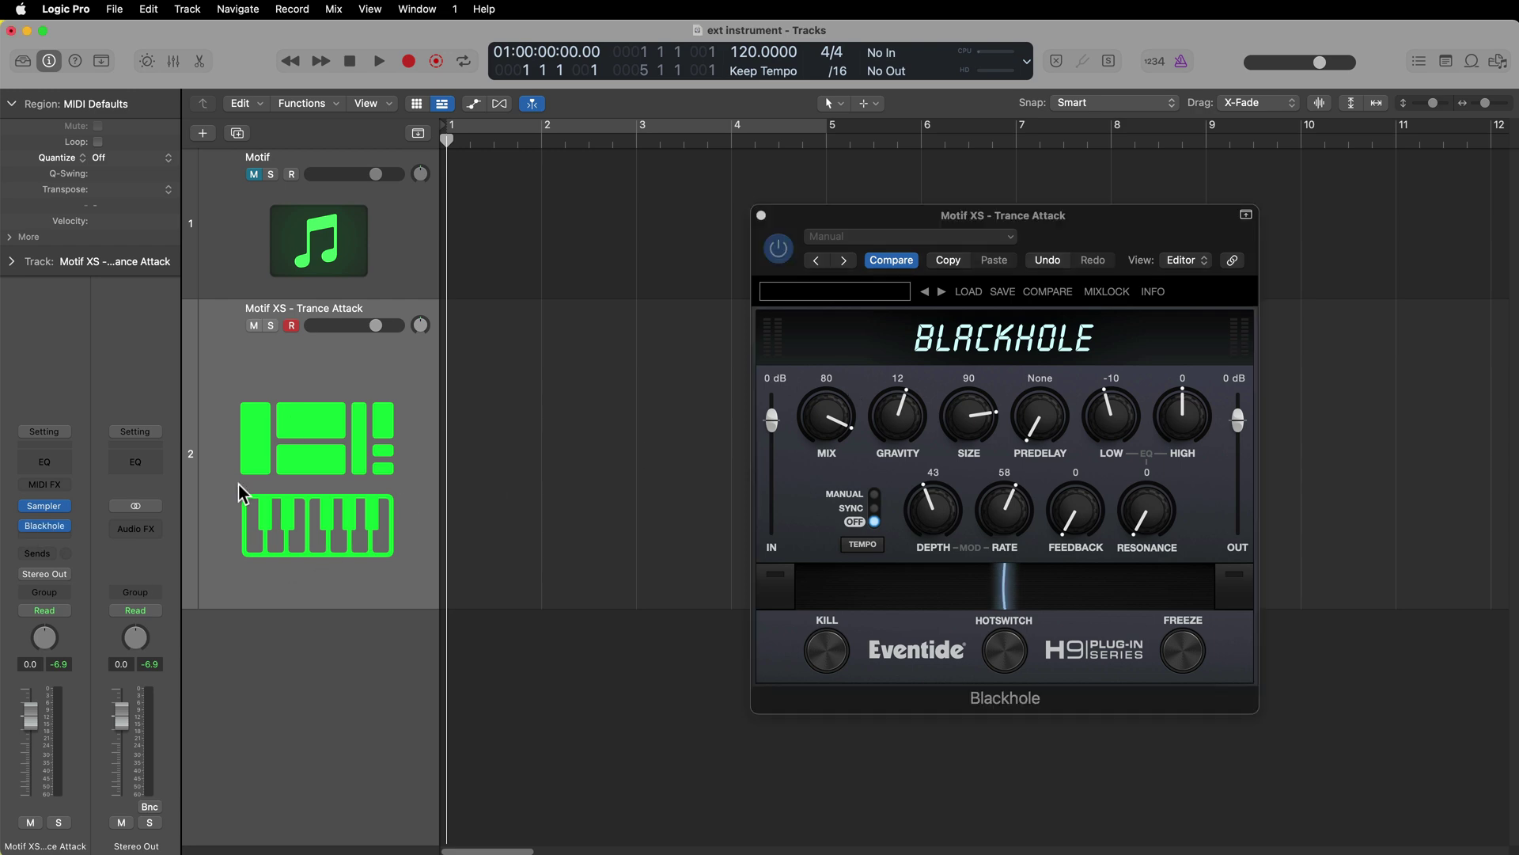
{"action": "left_click", "coordinate": [45, 510]}
{"action": "left_click", "coordinate": [46, 525]}
{"action": "left_click", "coordinate": [315, 429]}
- Change track 2's icon to the orange synthesizer on an X stand
{"action": "left_click", "coordinate": [760, 215]}
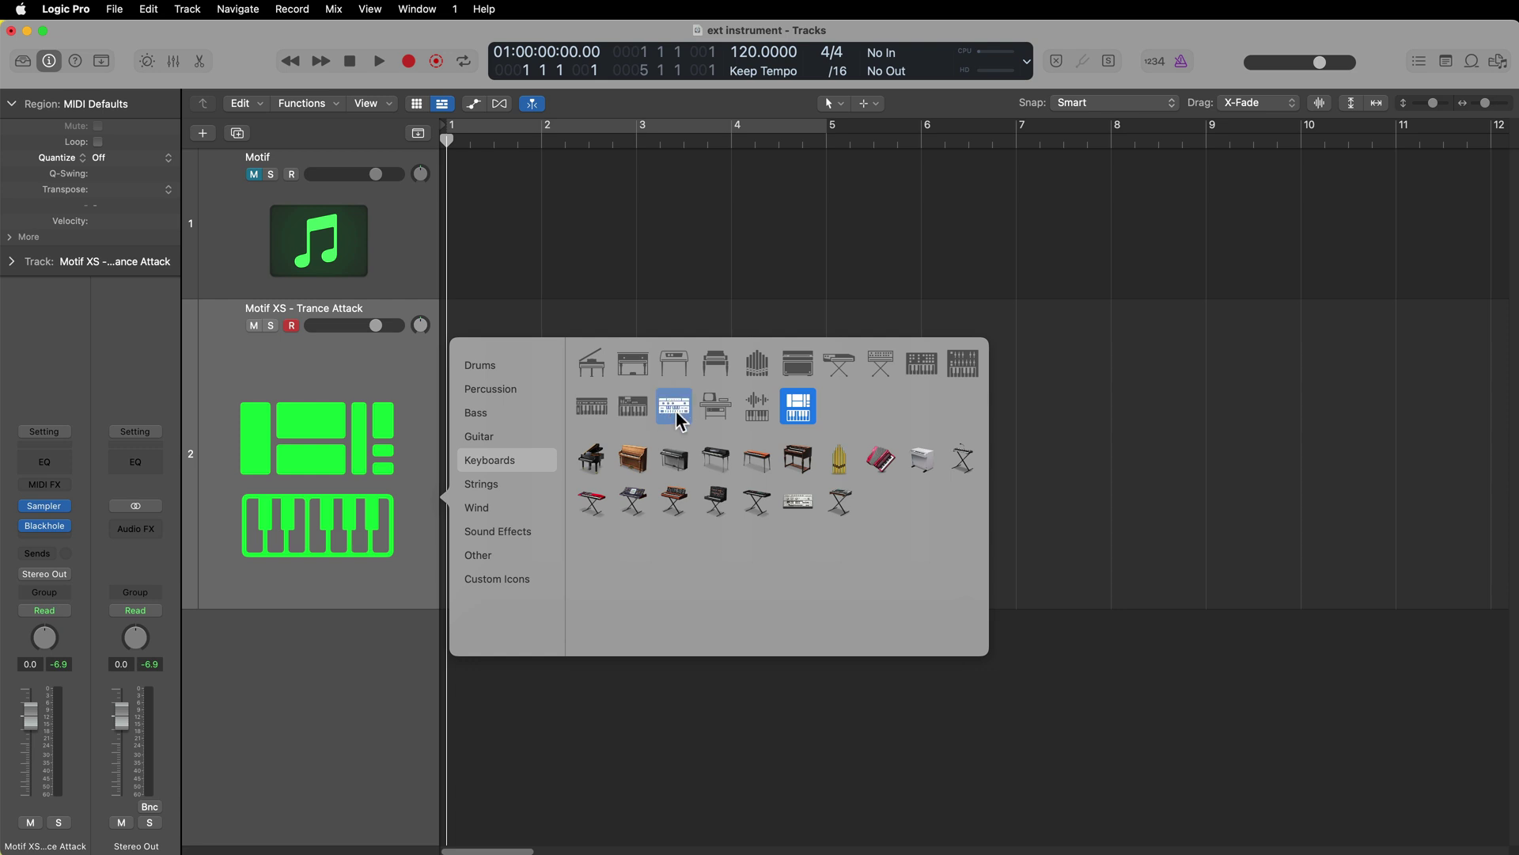
{"action": "left_click", "coordinate": [715, 410]}
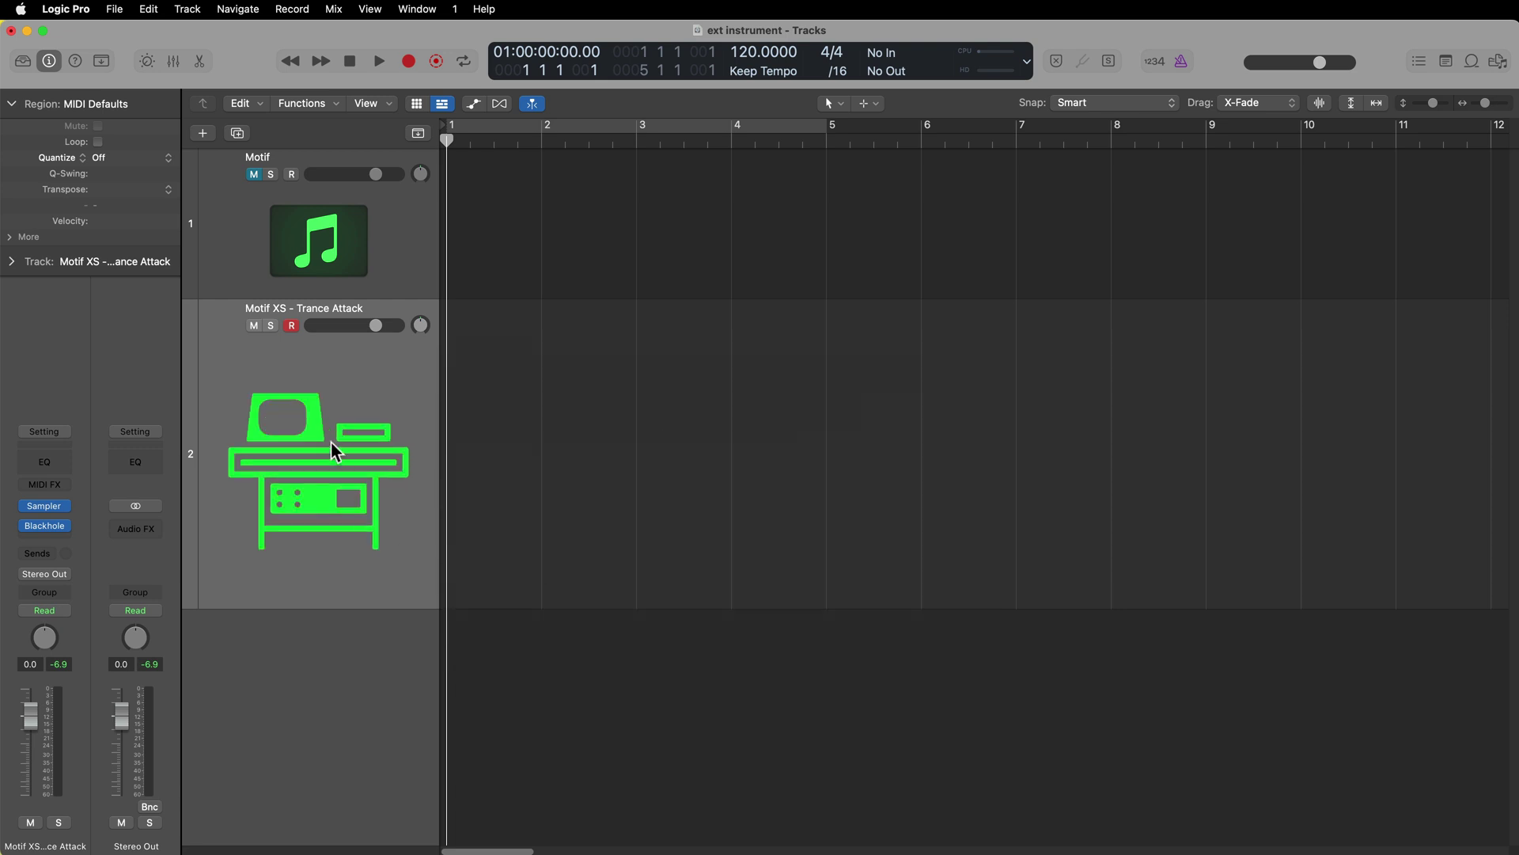
{"action": "left_click", "coordinate": [295, 444]}
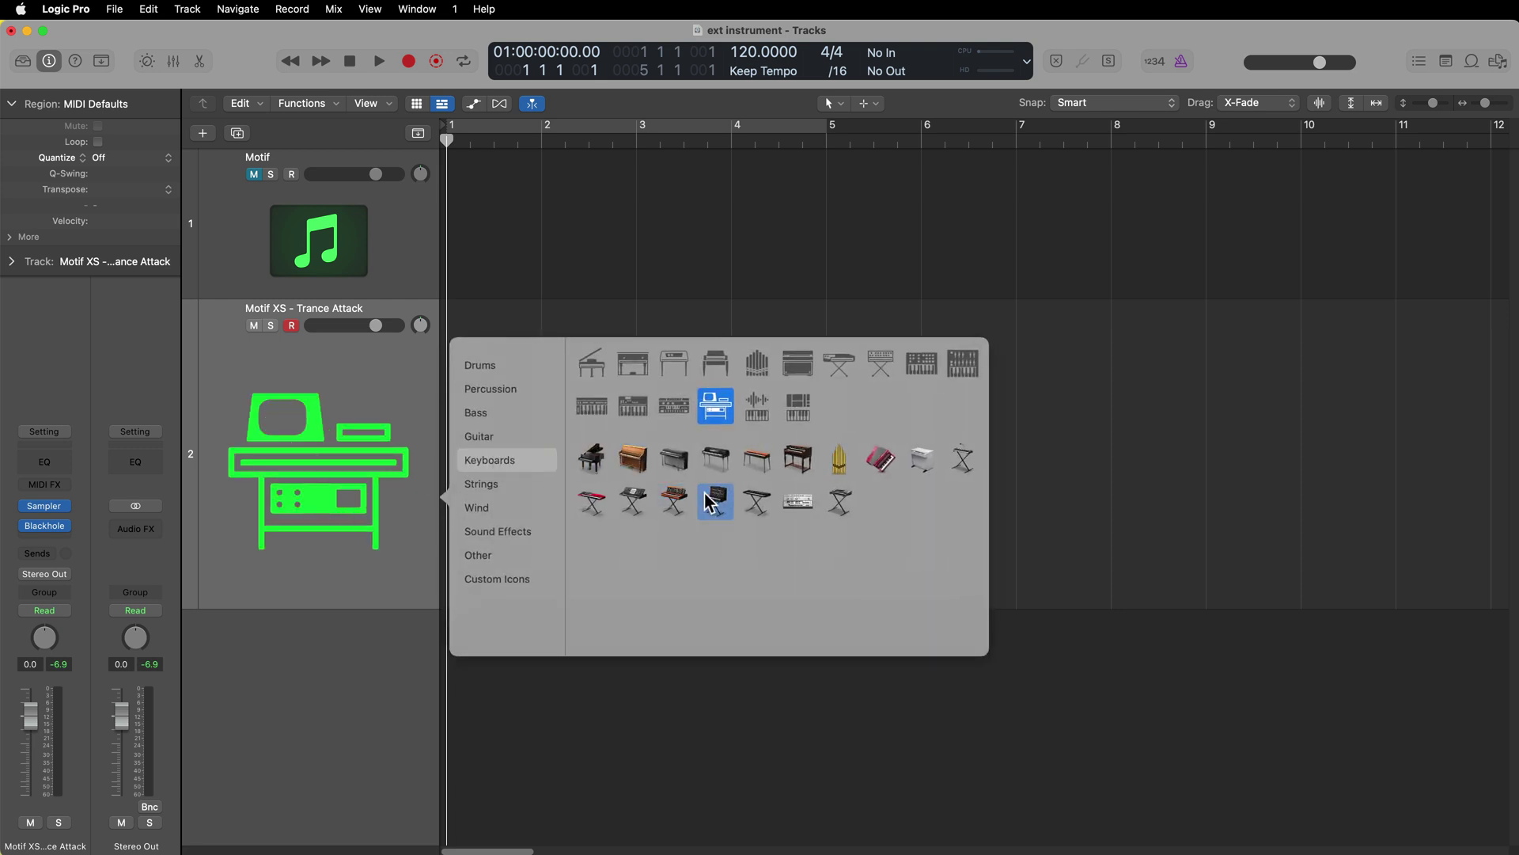
{"action": "left_click", "coordinate": [675, 501]}
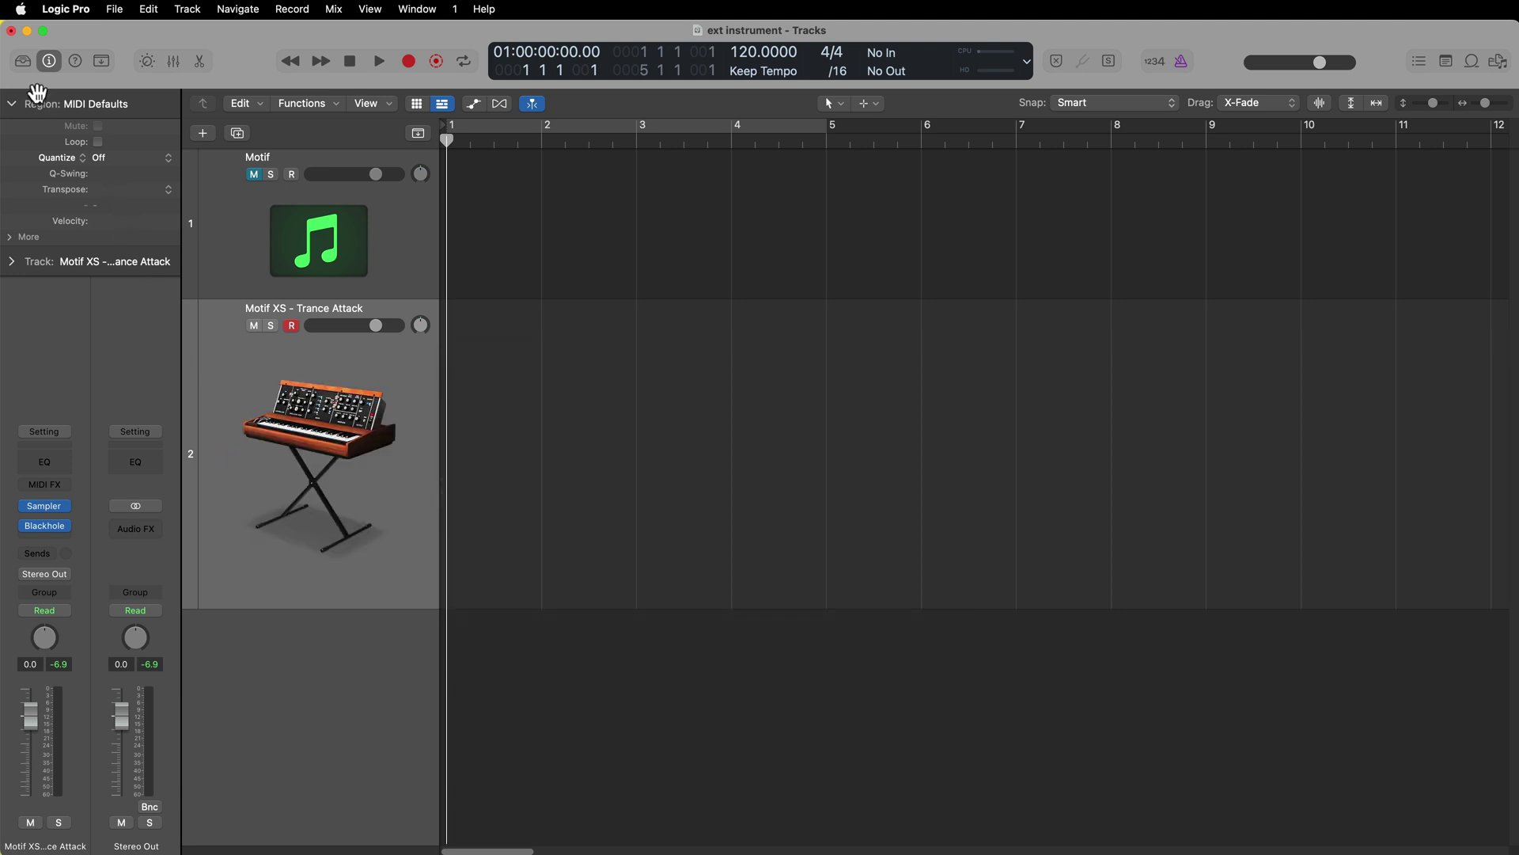
- Show the sound Library, then briefly reopen and close the Blackhole reverb window
{"action": "left_click", "coordinate": [22, 62]}
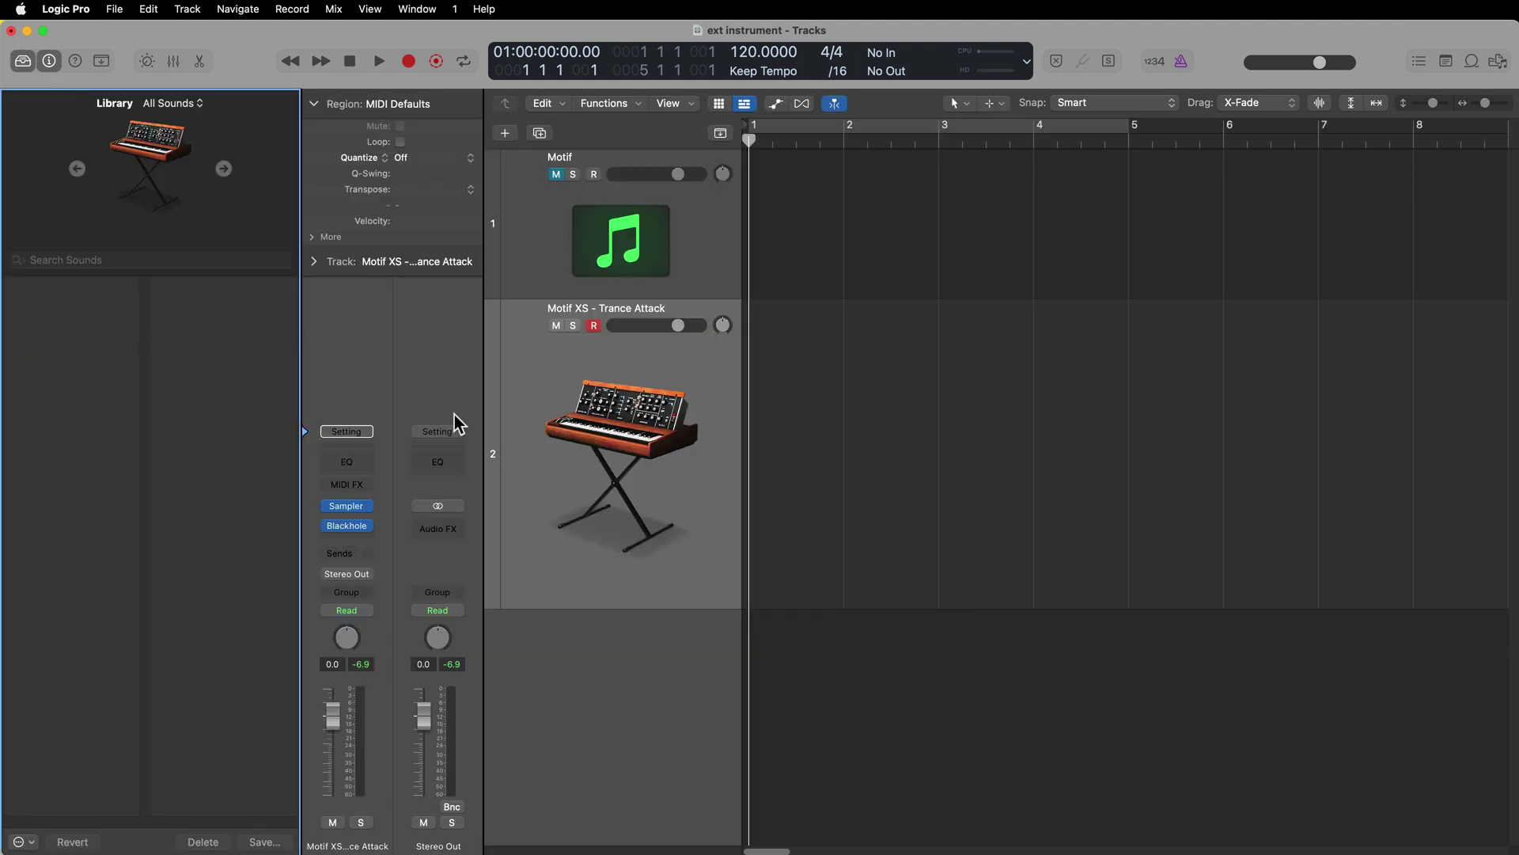
{"action": "left_click", "coordinate": [346, 525]}
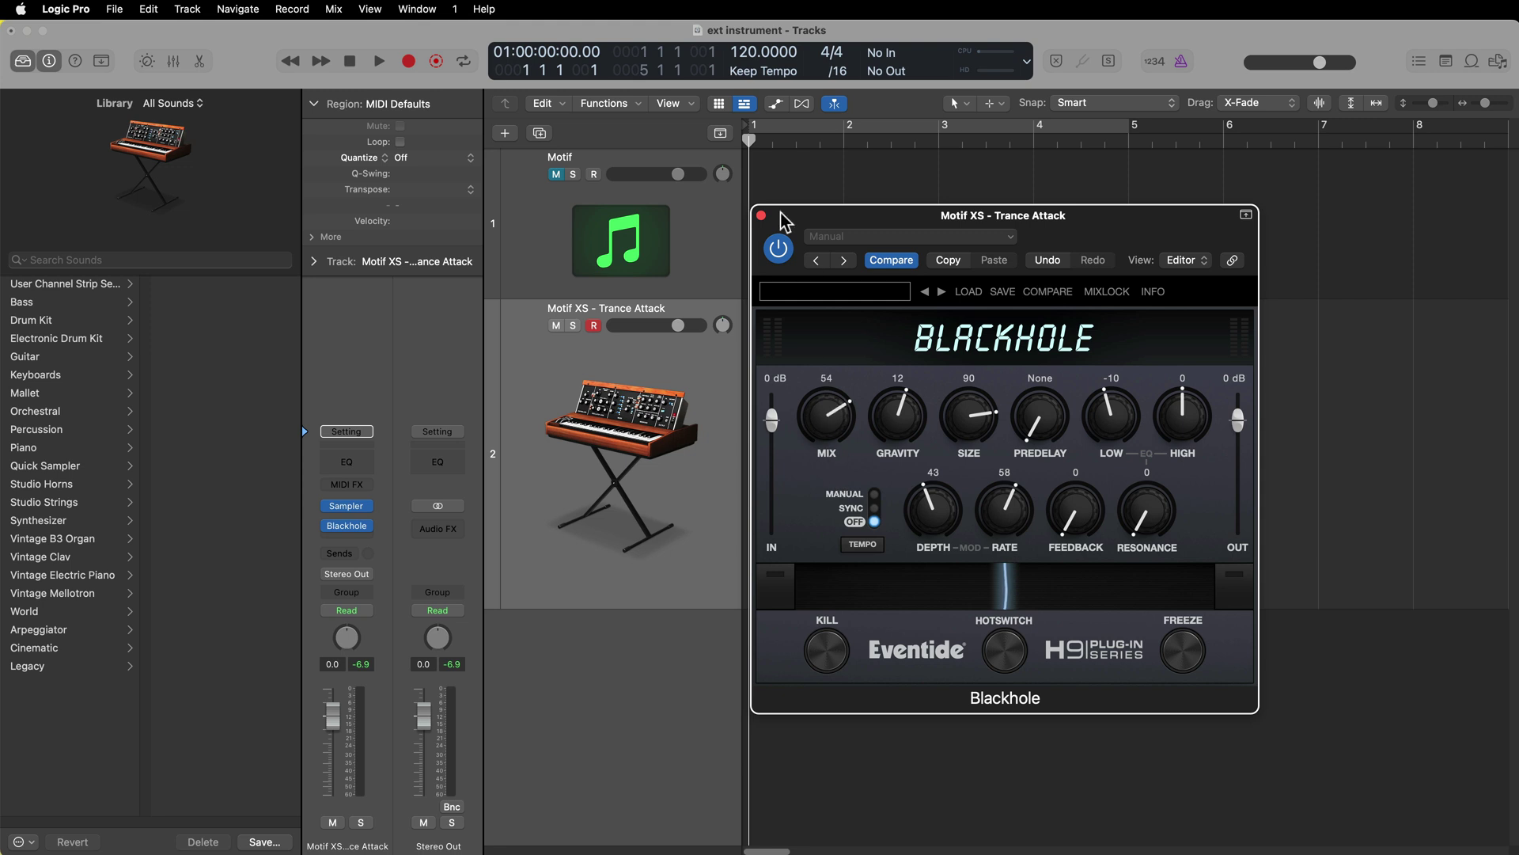
{"action": "left_click", "coordinate": [761, 215]}
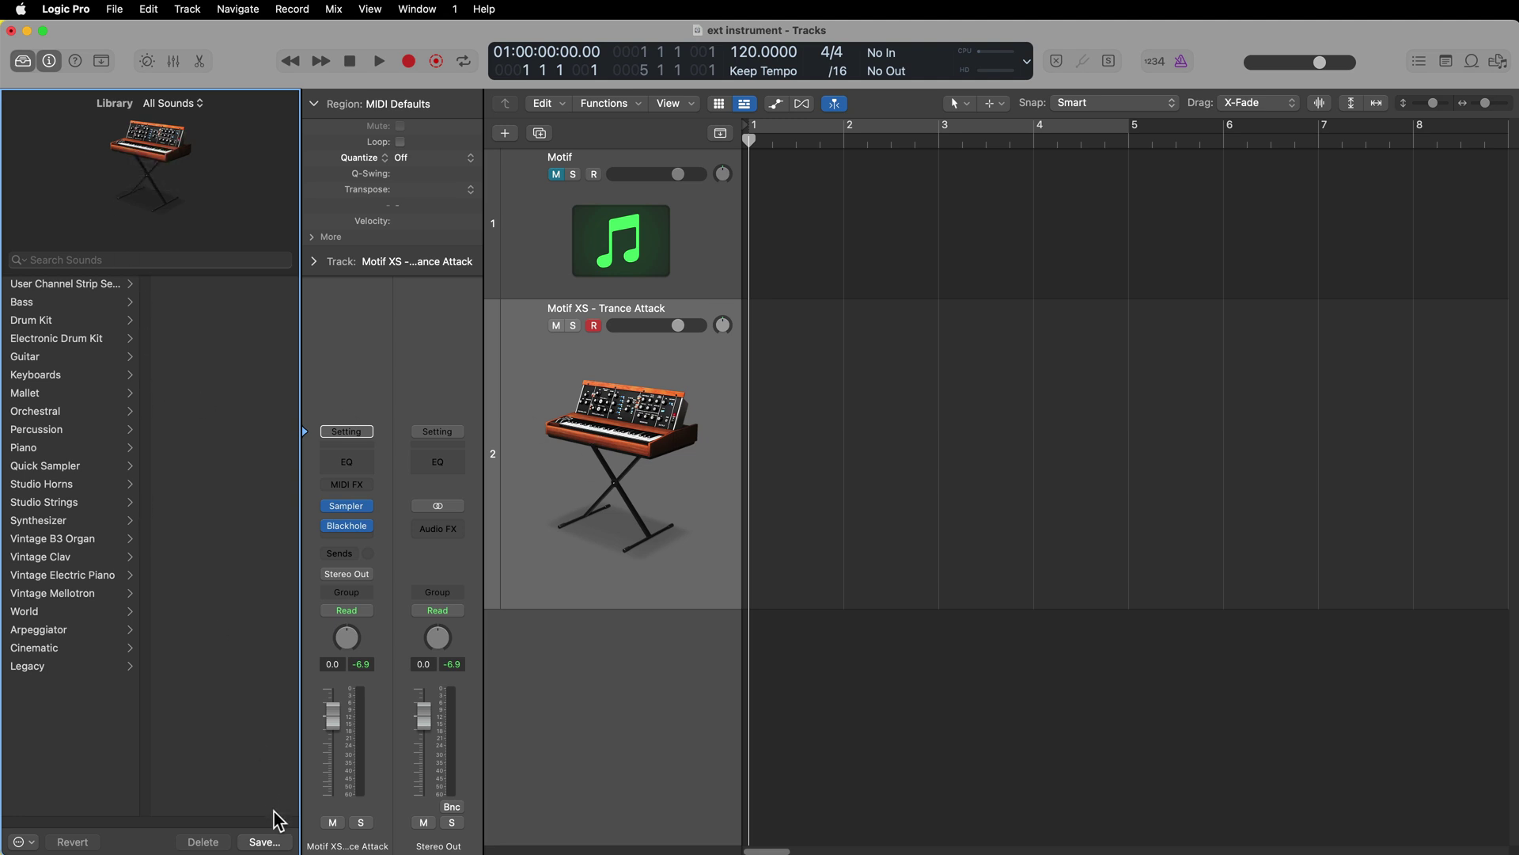
- Save the track's sound from the Library as the patch 'Black Hole Trance Plucks'
{"action": "left_click", "coordinate": [264, 841]}
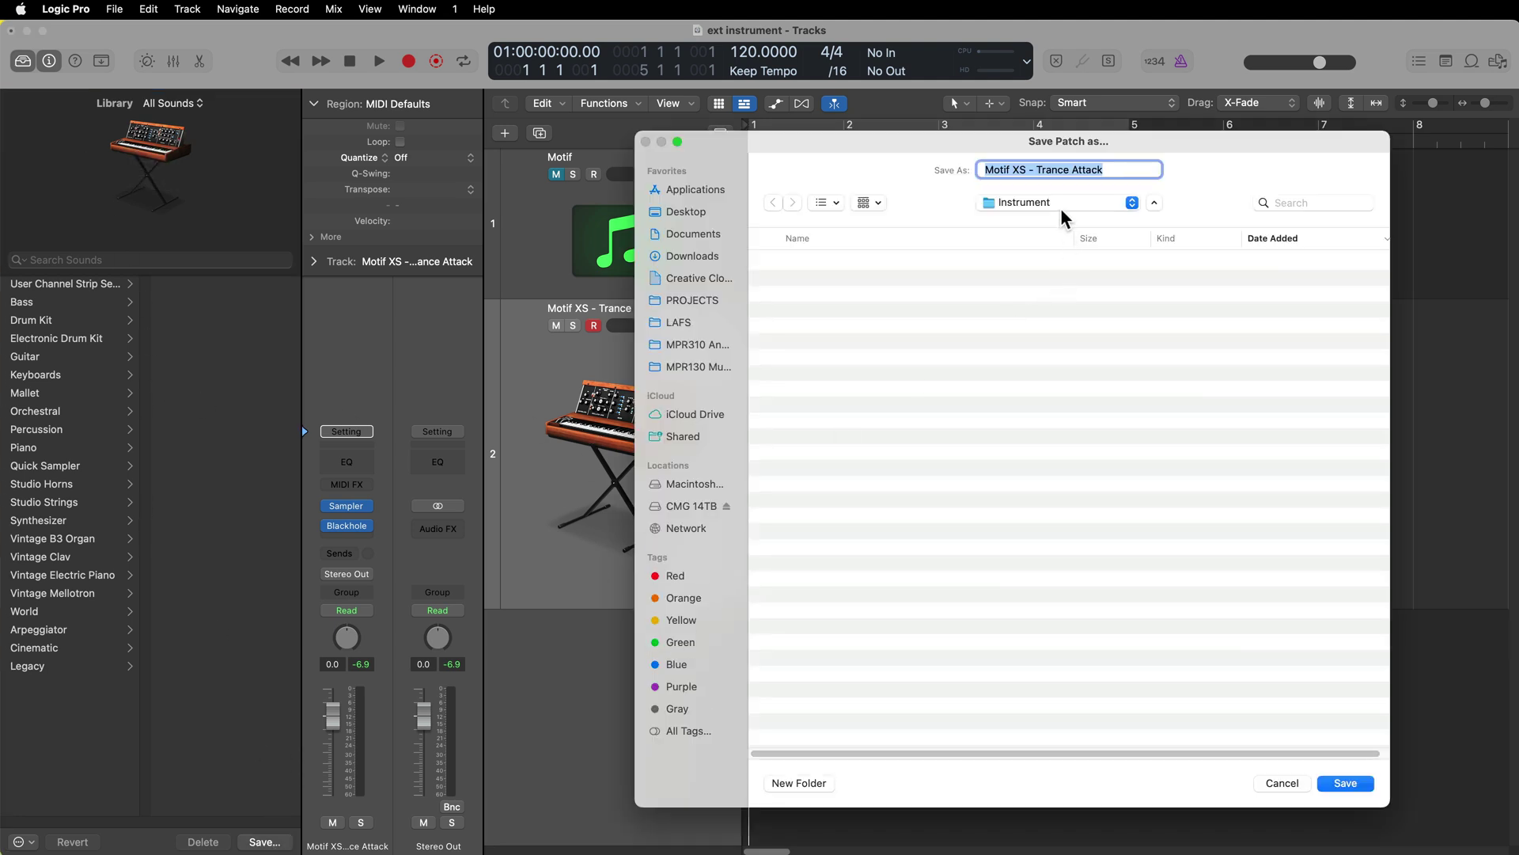
{"action": "type", "text": "Black Hole Trance Plucks"}
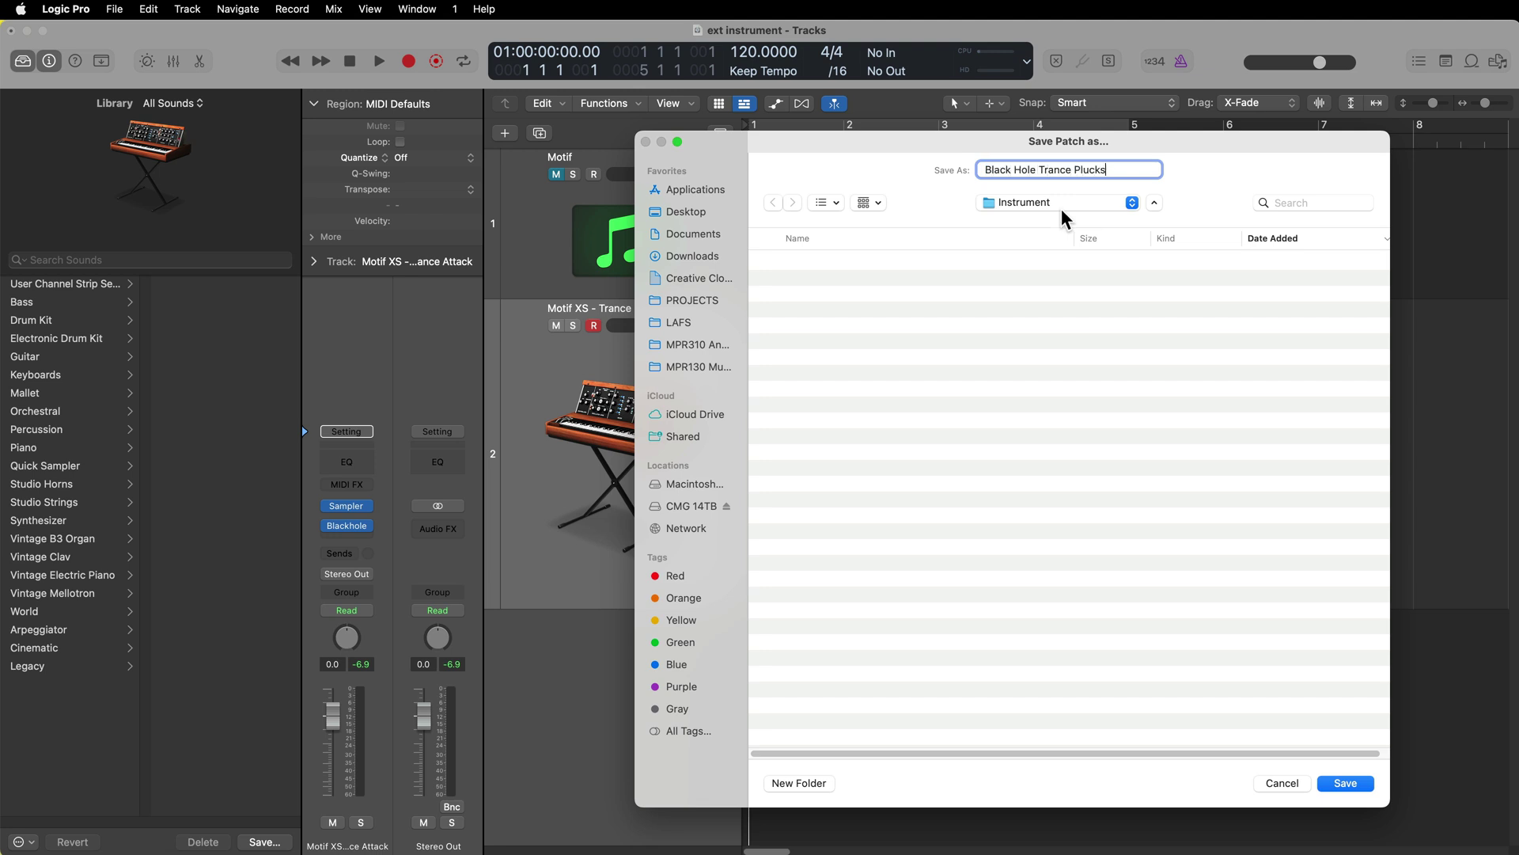
{"action": "key", "text": "Return"}
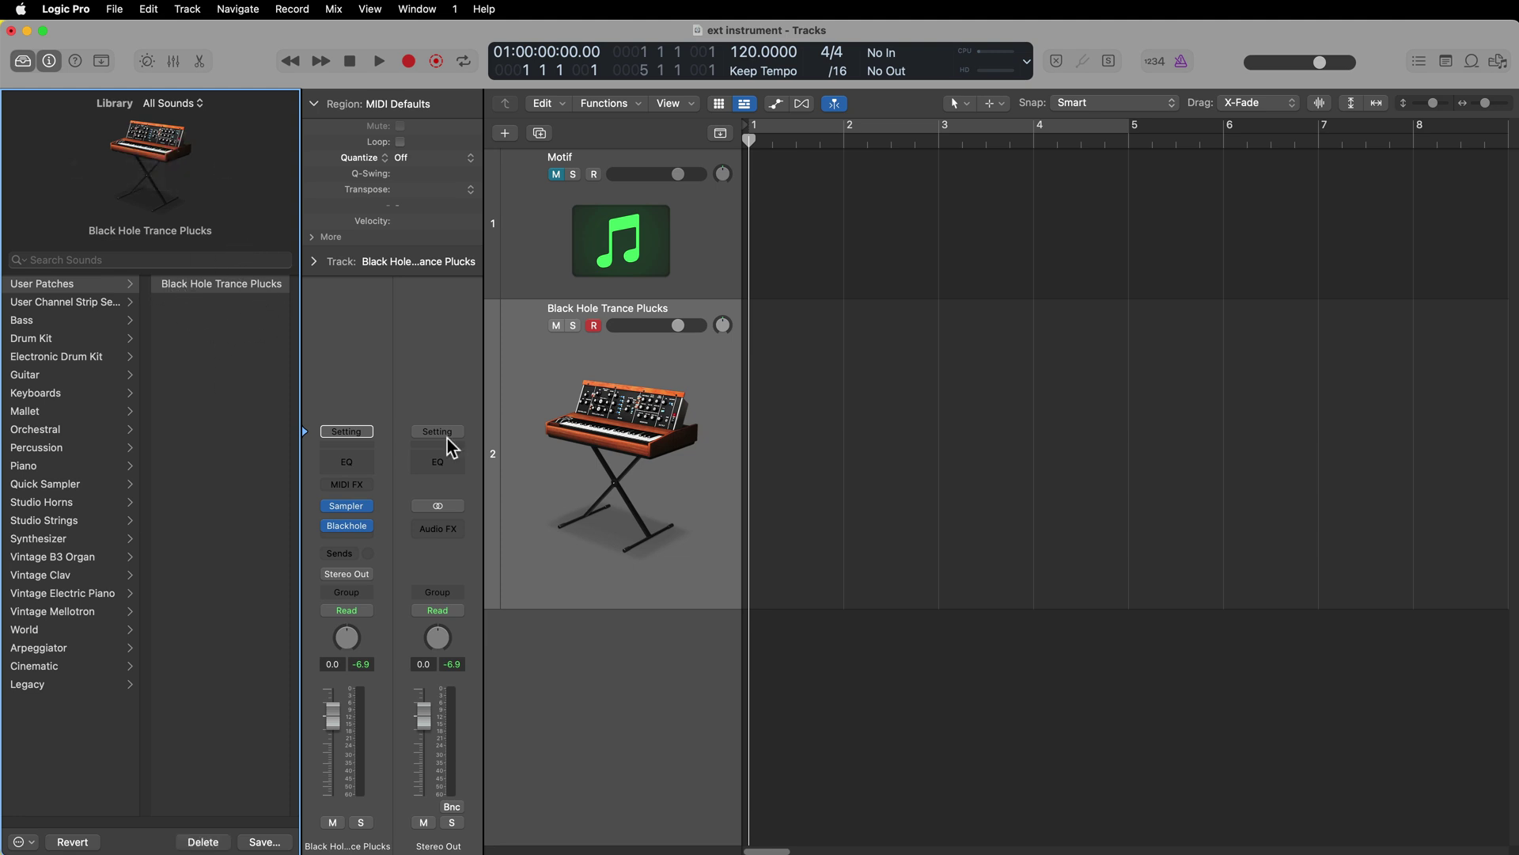
- Reset track 2 and reload it from the 'Black Hole Trance Plucks' user patch
{"action": "left_click", "coordinate": [621, 458]}
{"action": "key", "text": "Delete"}
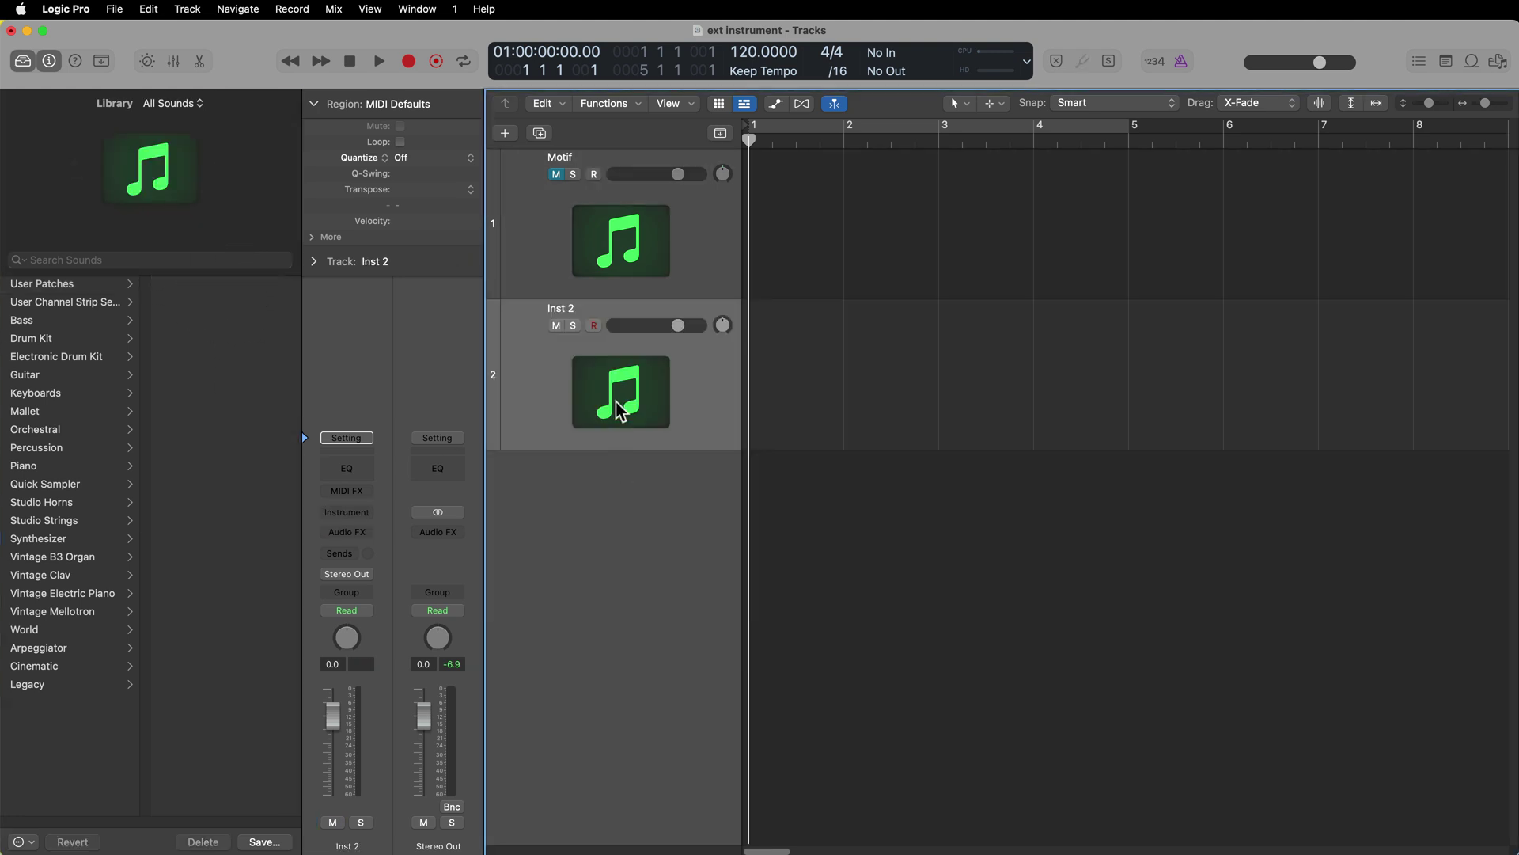
{"action": "left_click", "coordinate": [106, 282]}
{"action": "left_click", "coordinate": [187, 285]}
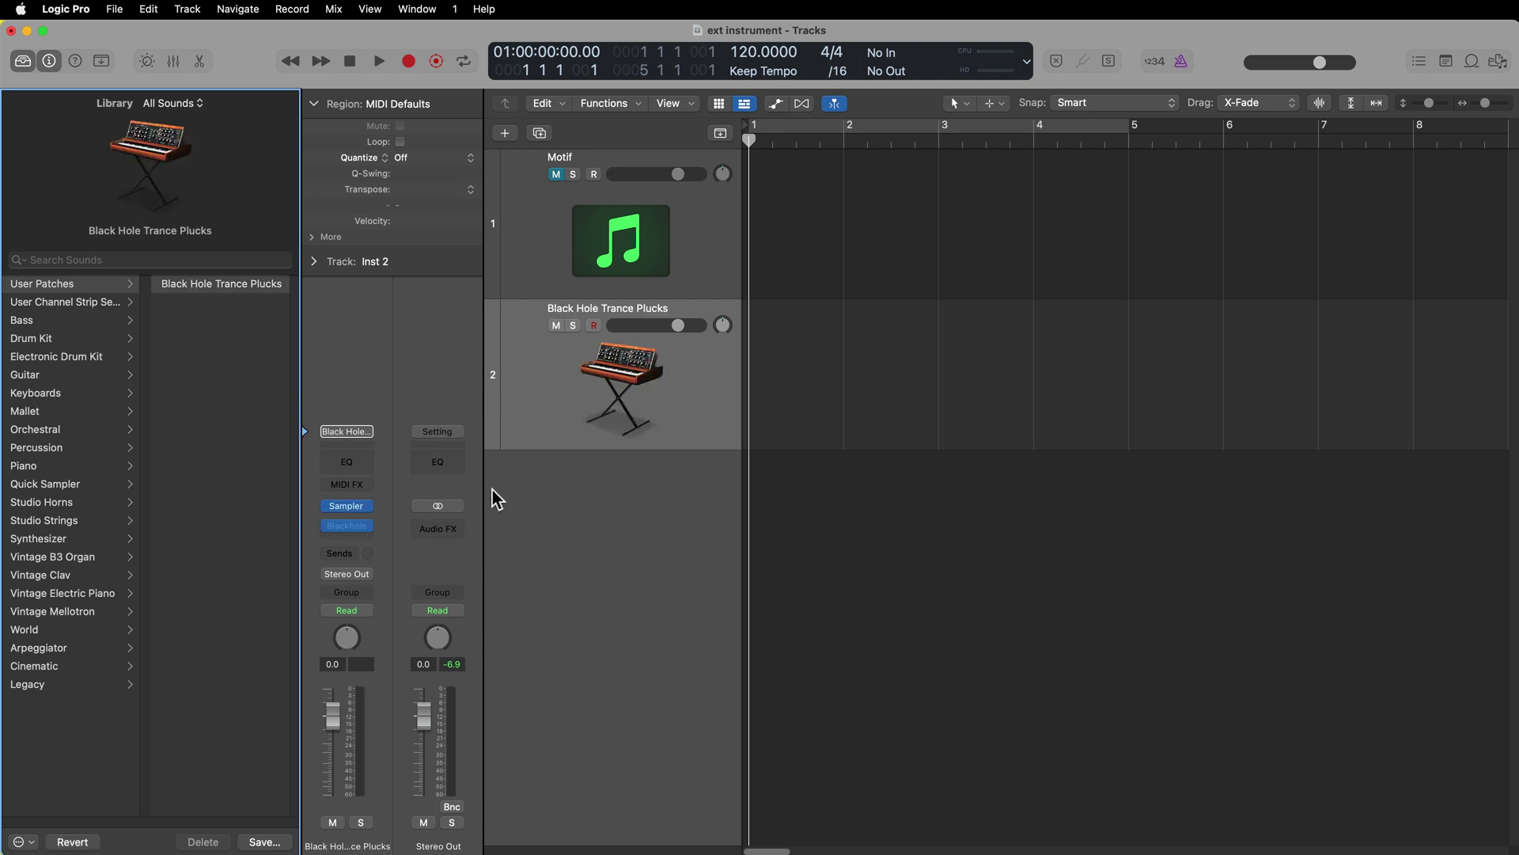
- Arm track 2 to test the patch, then select the Motif track and open its Auto Sampler
{"action": "left_click", "coordinate": [594, 326]}
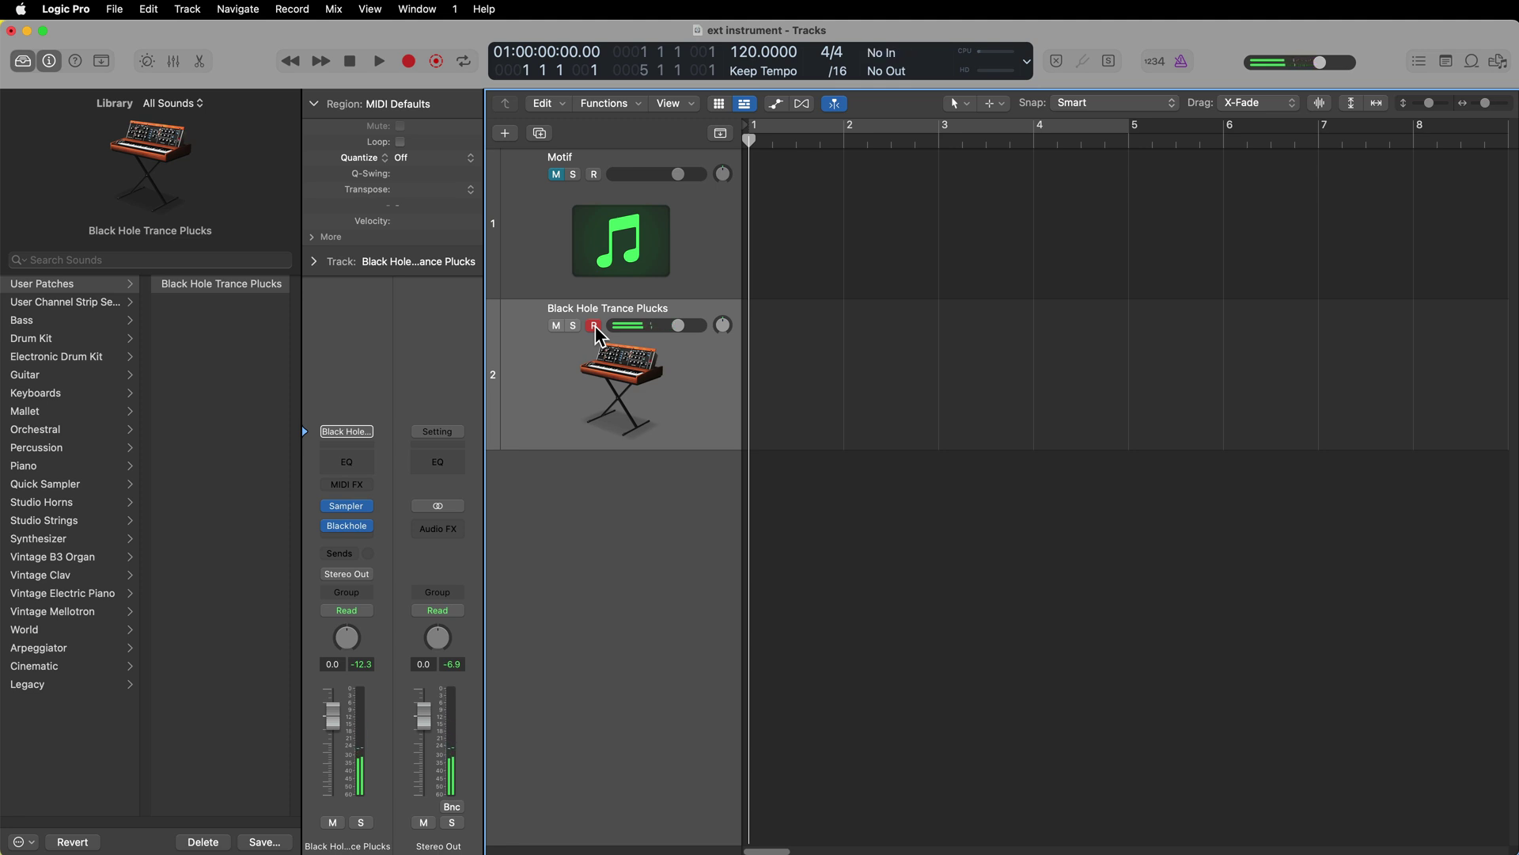
{"action": "left_click", "coordinate": [599, 257]}
{"action": "left_click", "coordinate": [327, 526]}
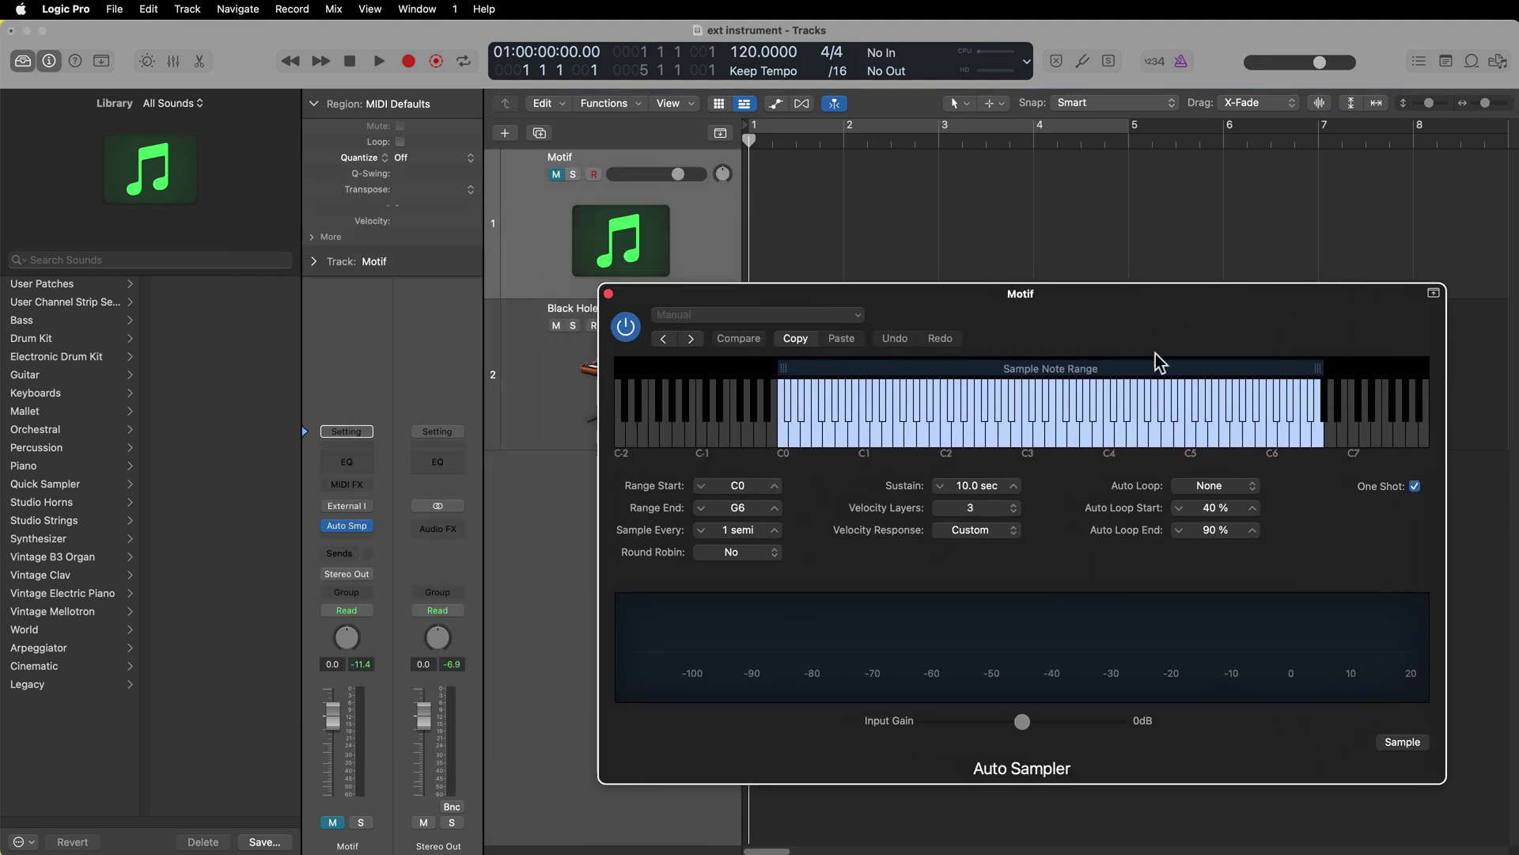
- Open the Motif External Instrument settings and move that window to the upper left
{"action": "left_click", "coordinate": [345, 505]}
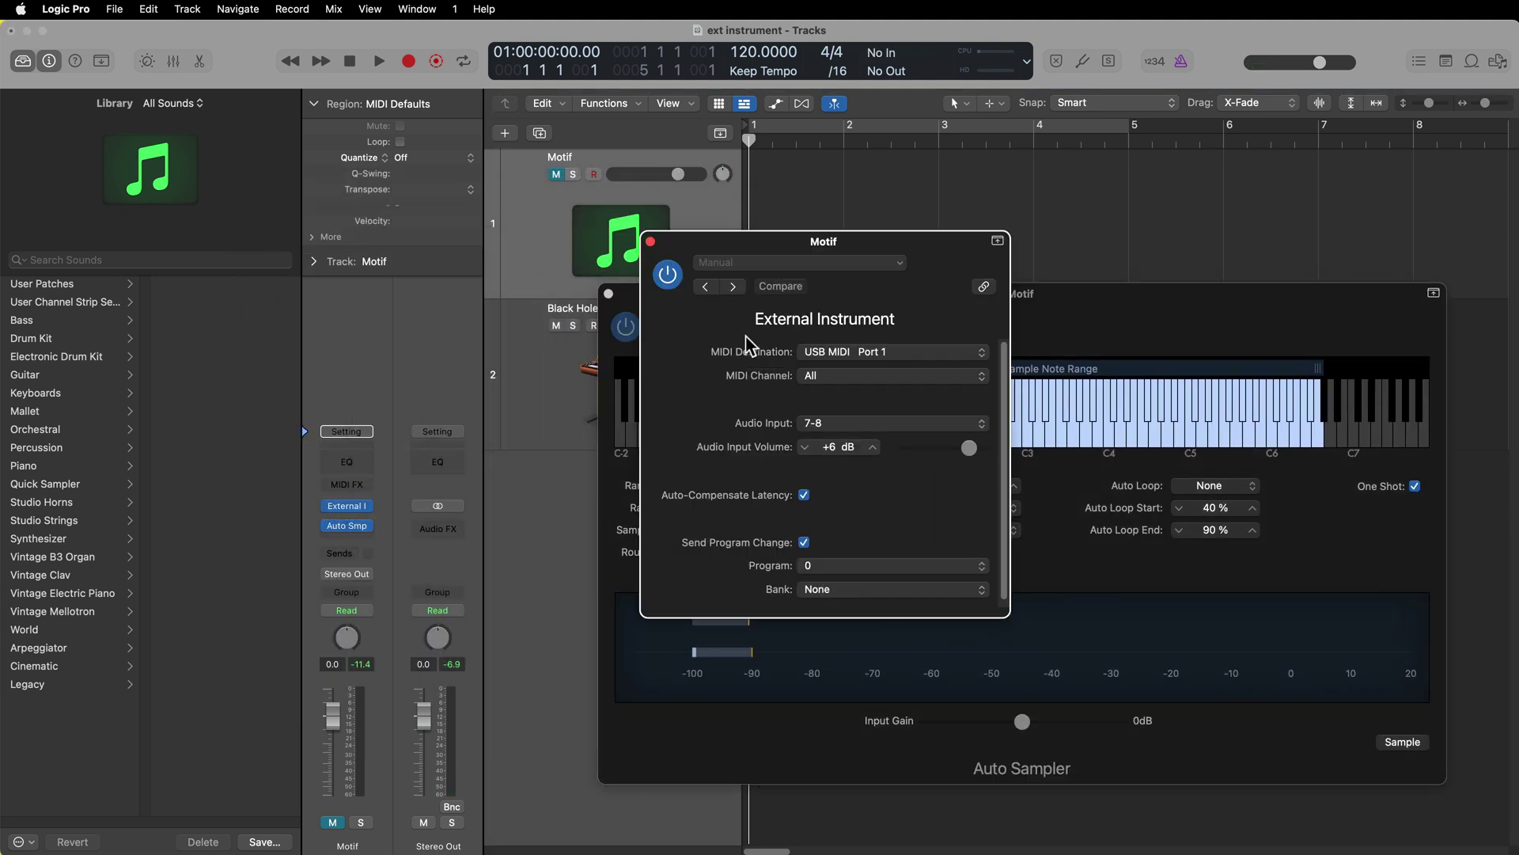
{"action": "left_click_drag", "start_coordinate": [871, 239], "coordinate": [357, 159]}
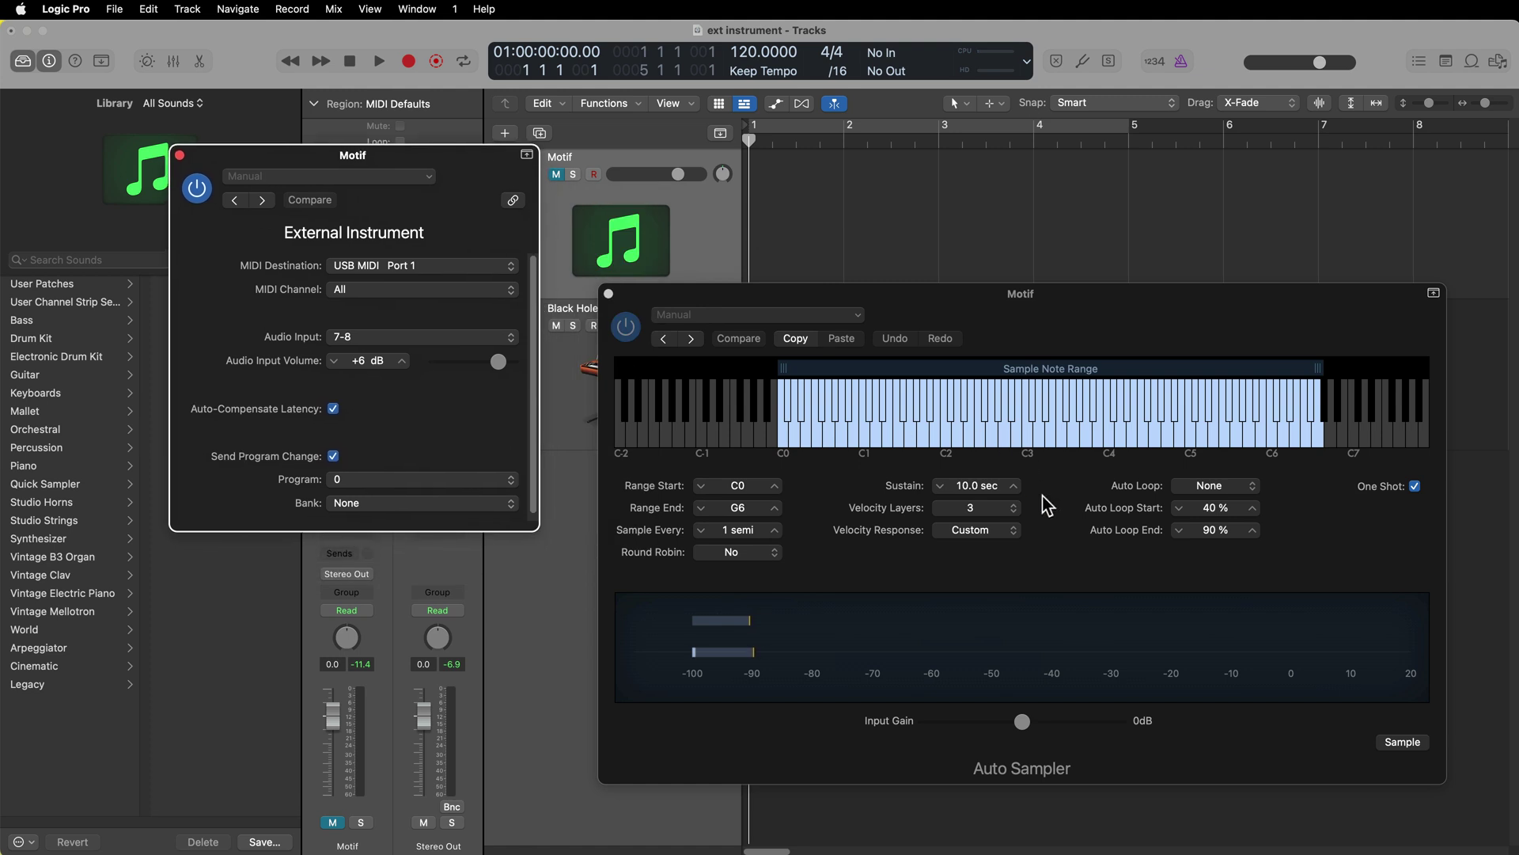